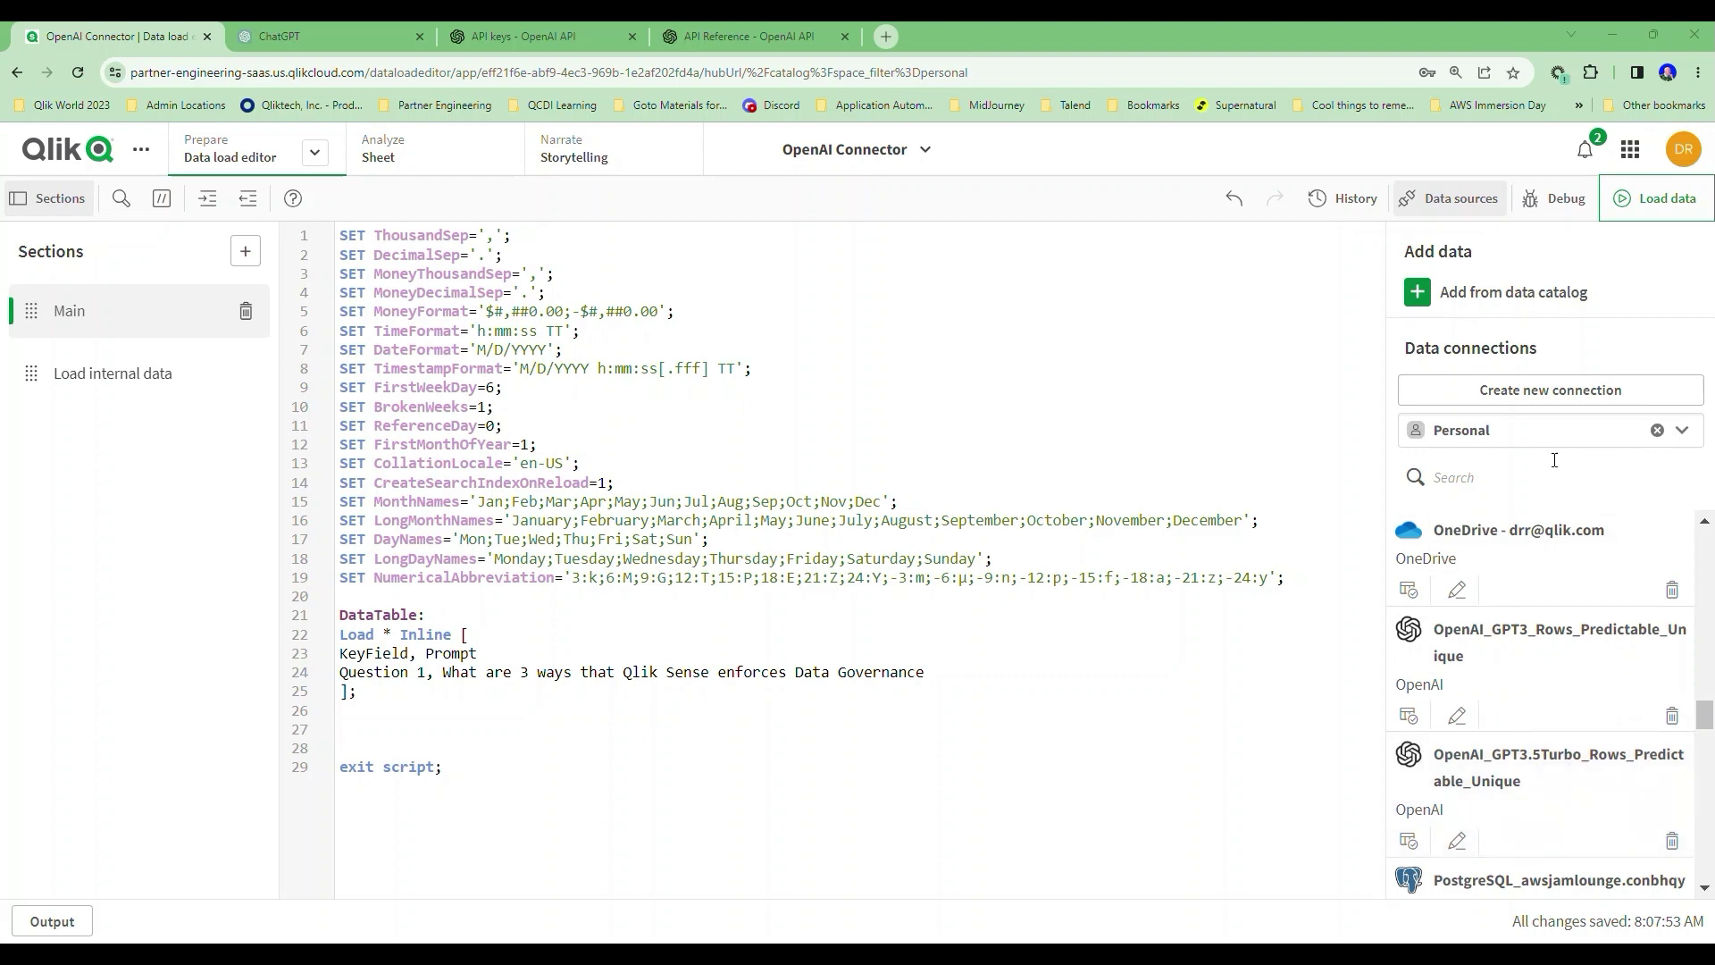
Start a new OpenAI connection in the Personal space with the OpenAI Chat Completions API (GPT-3.5, GPT-4) - Rows configuration
click(1547, 393)
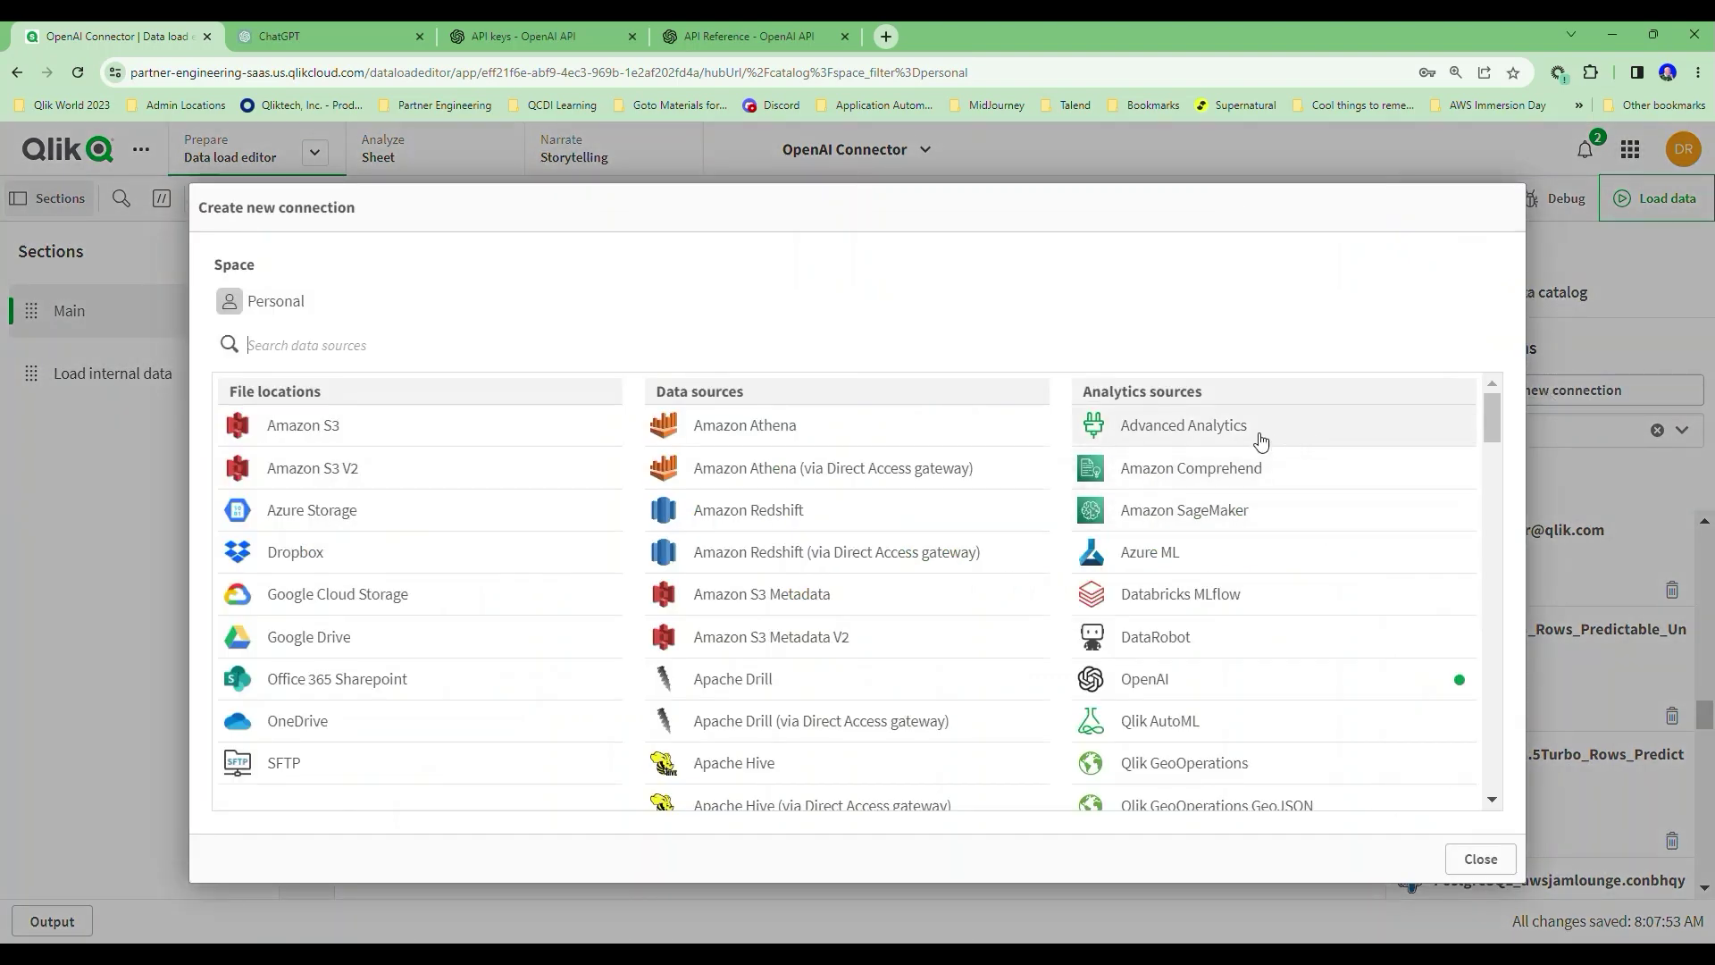
click(1176, 693)
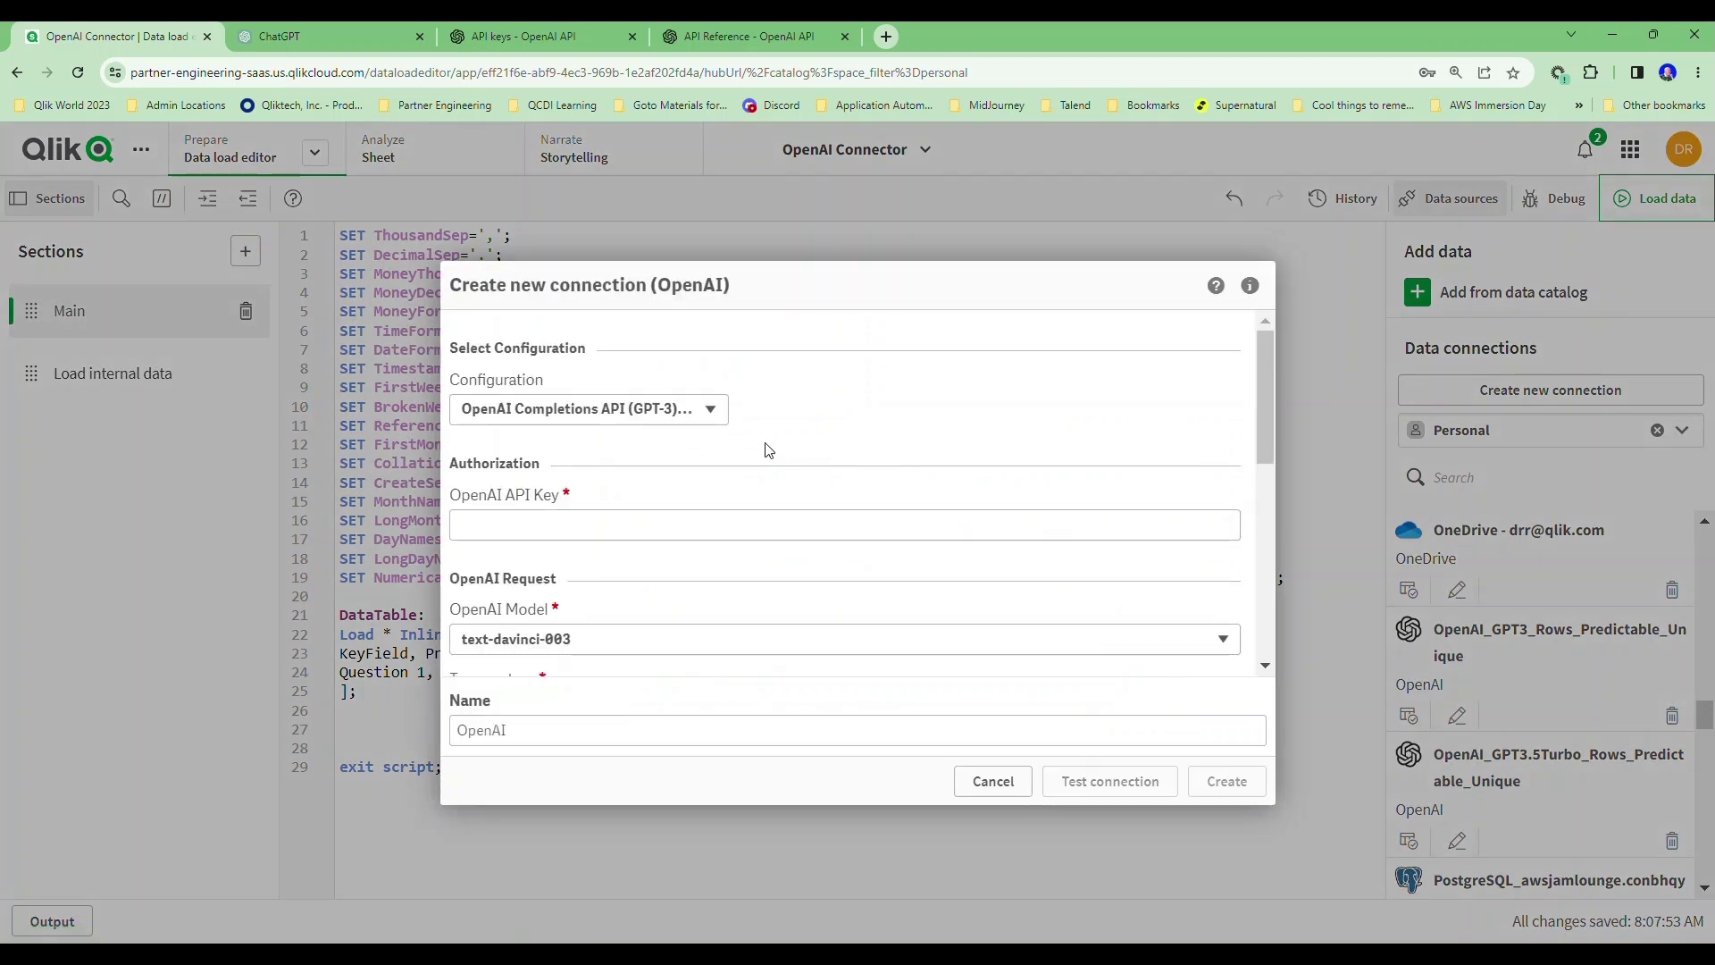
click(719, 412)
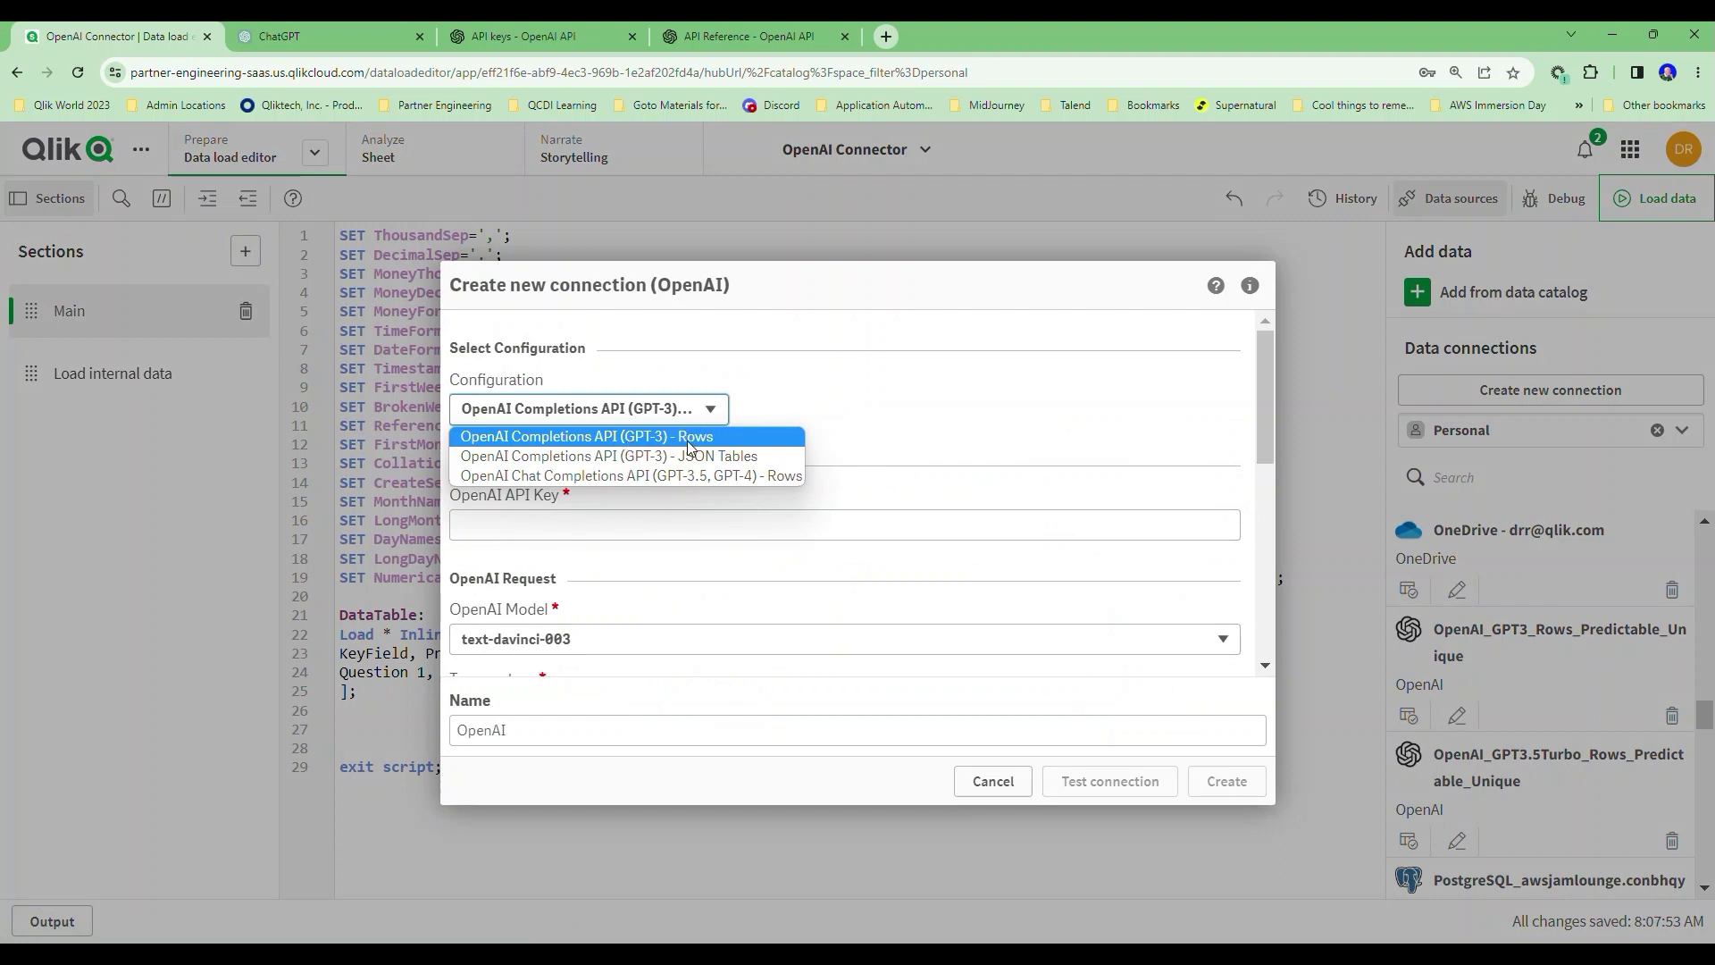
click(724, 478)
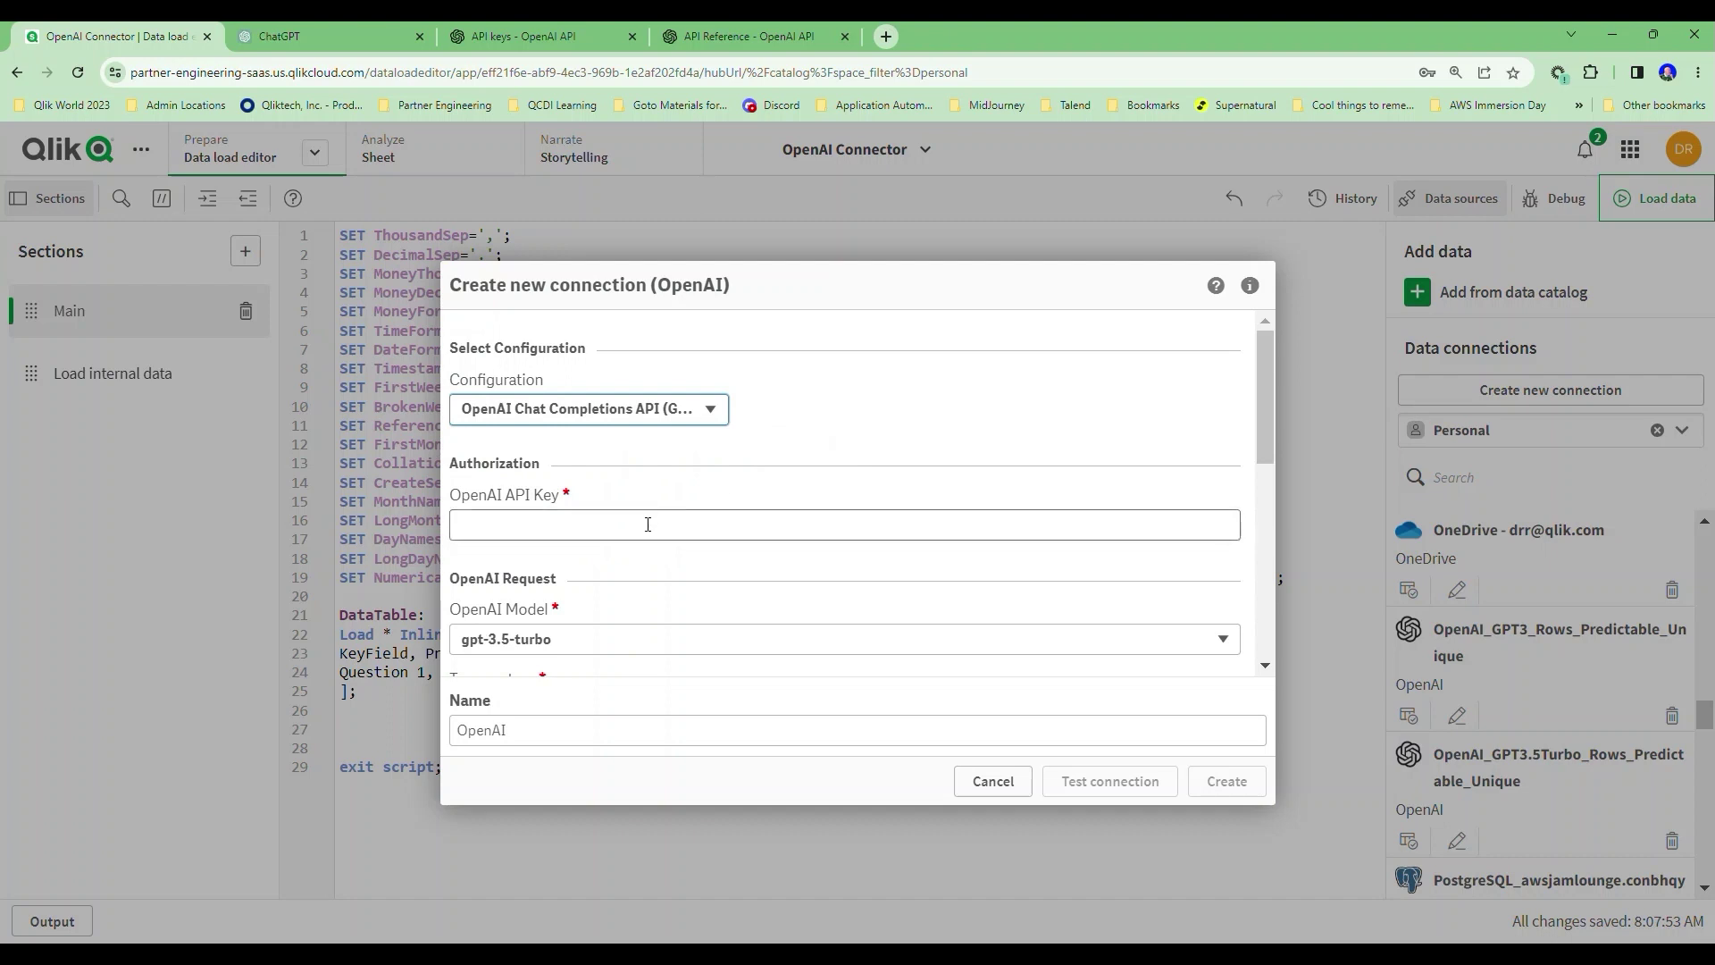
click(1222, 639)
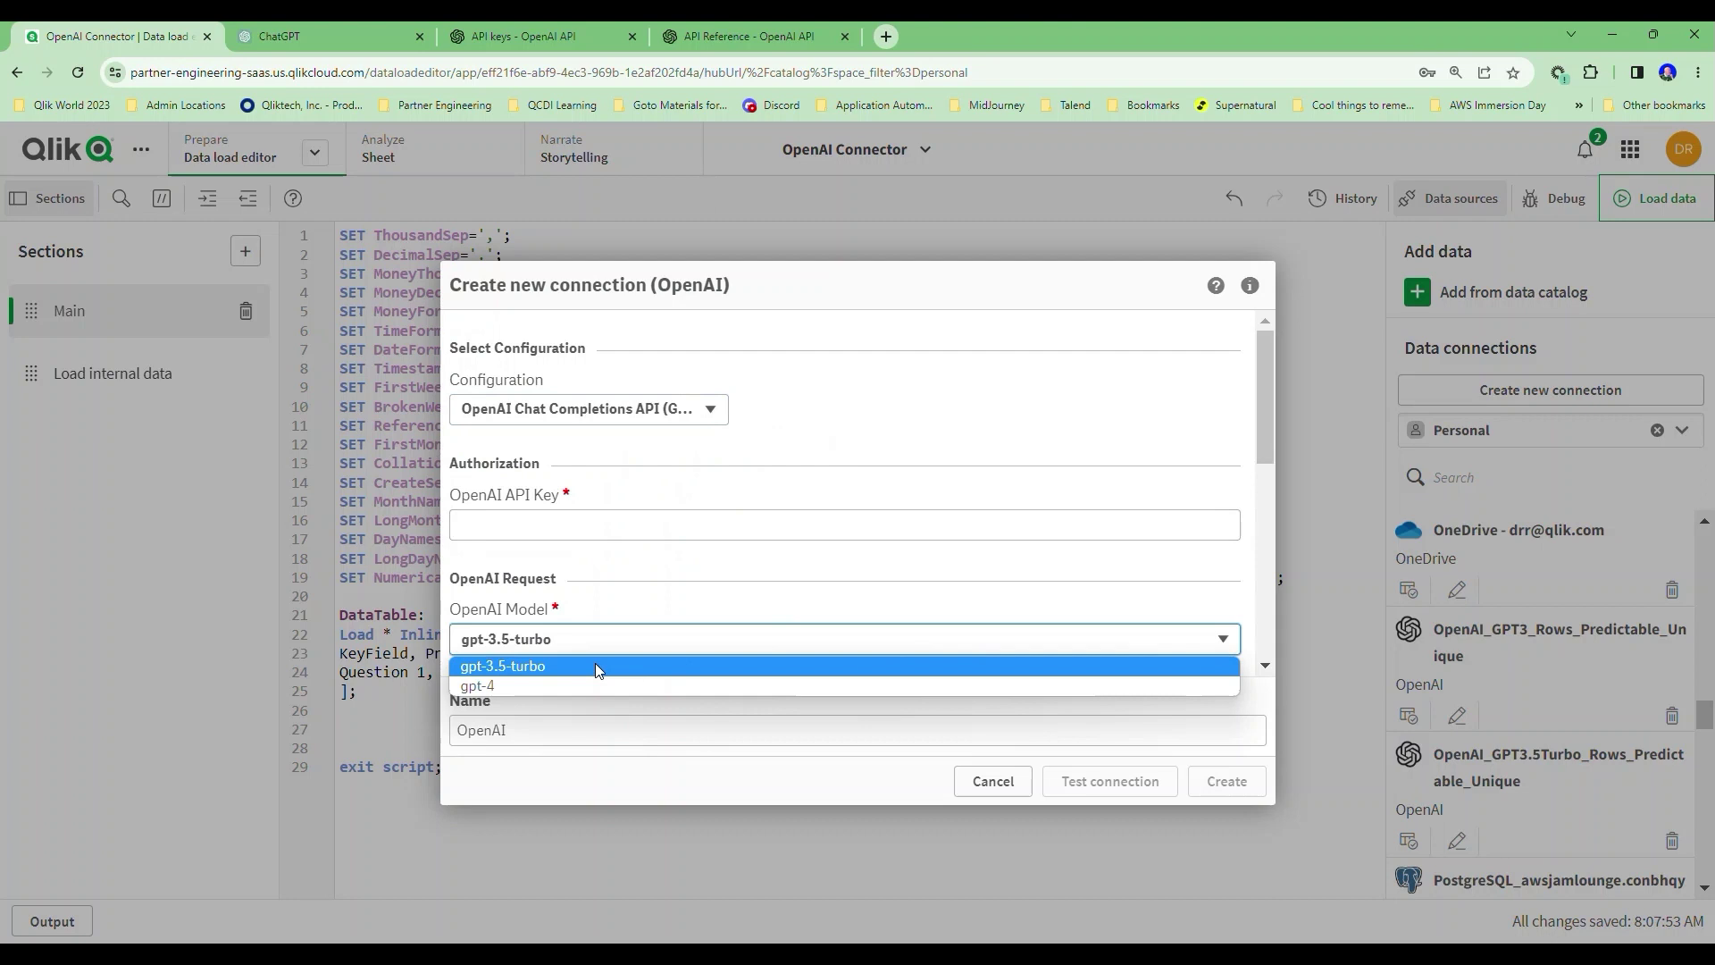
click(587, 686)
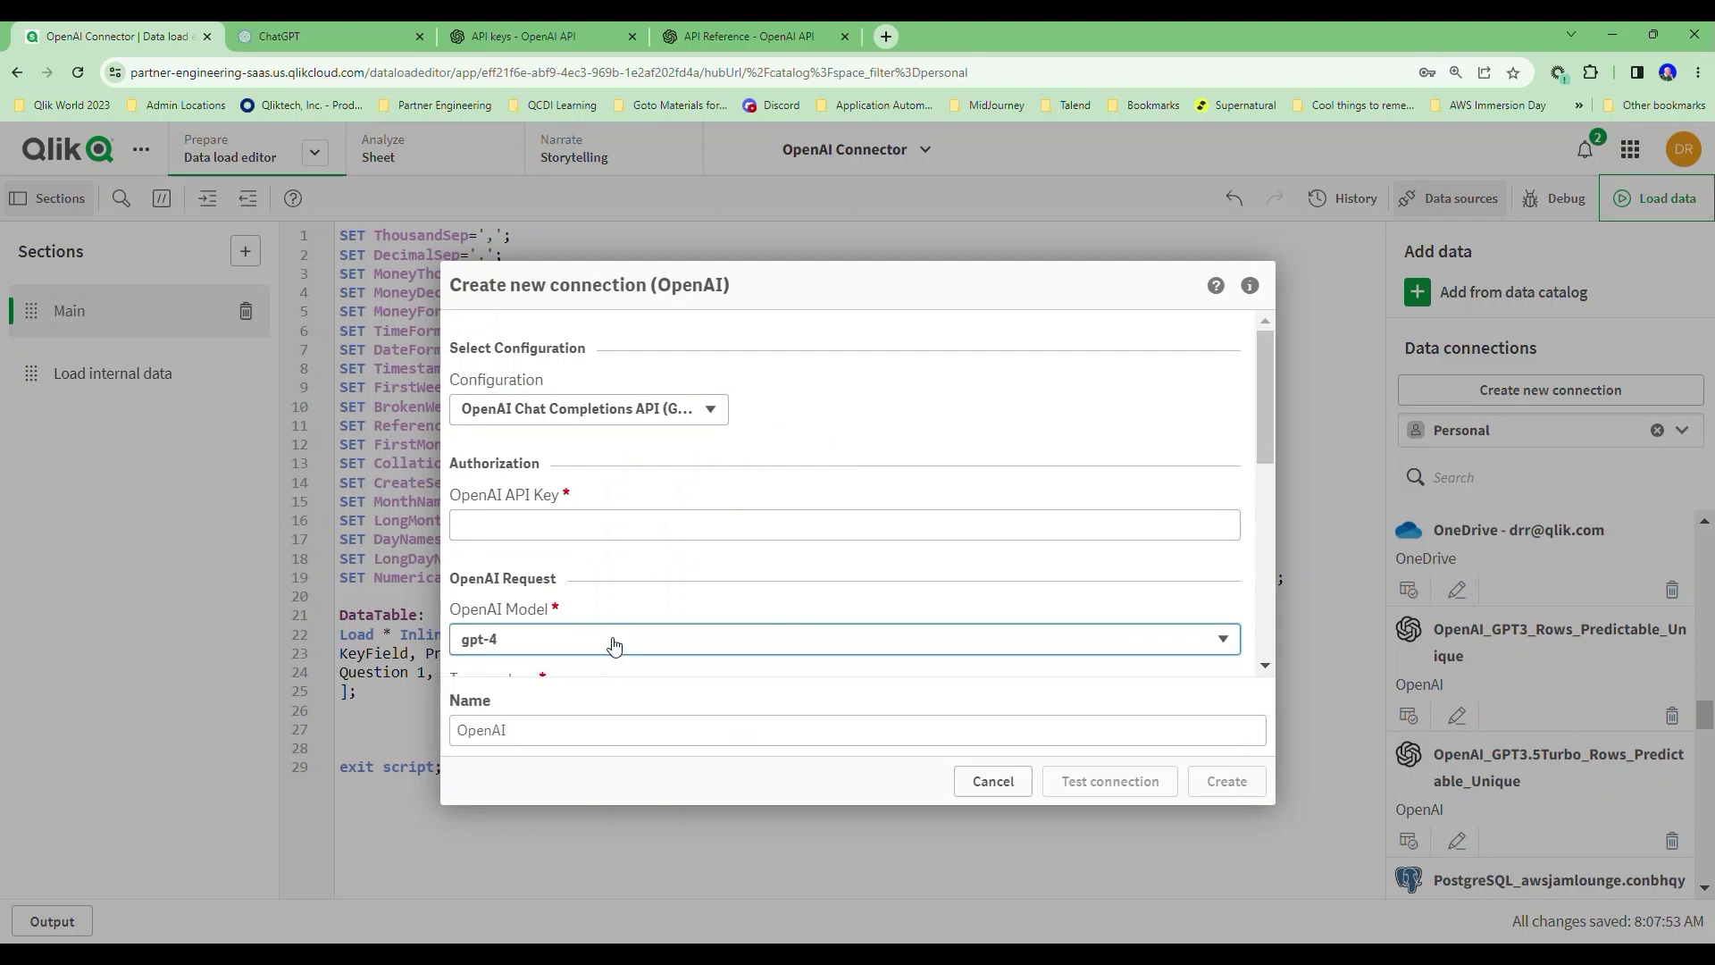
click(613, 644)
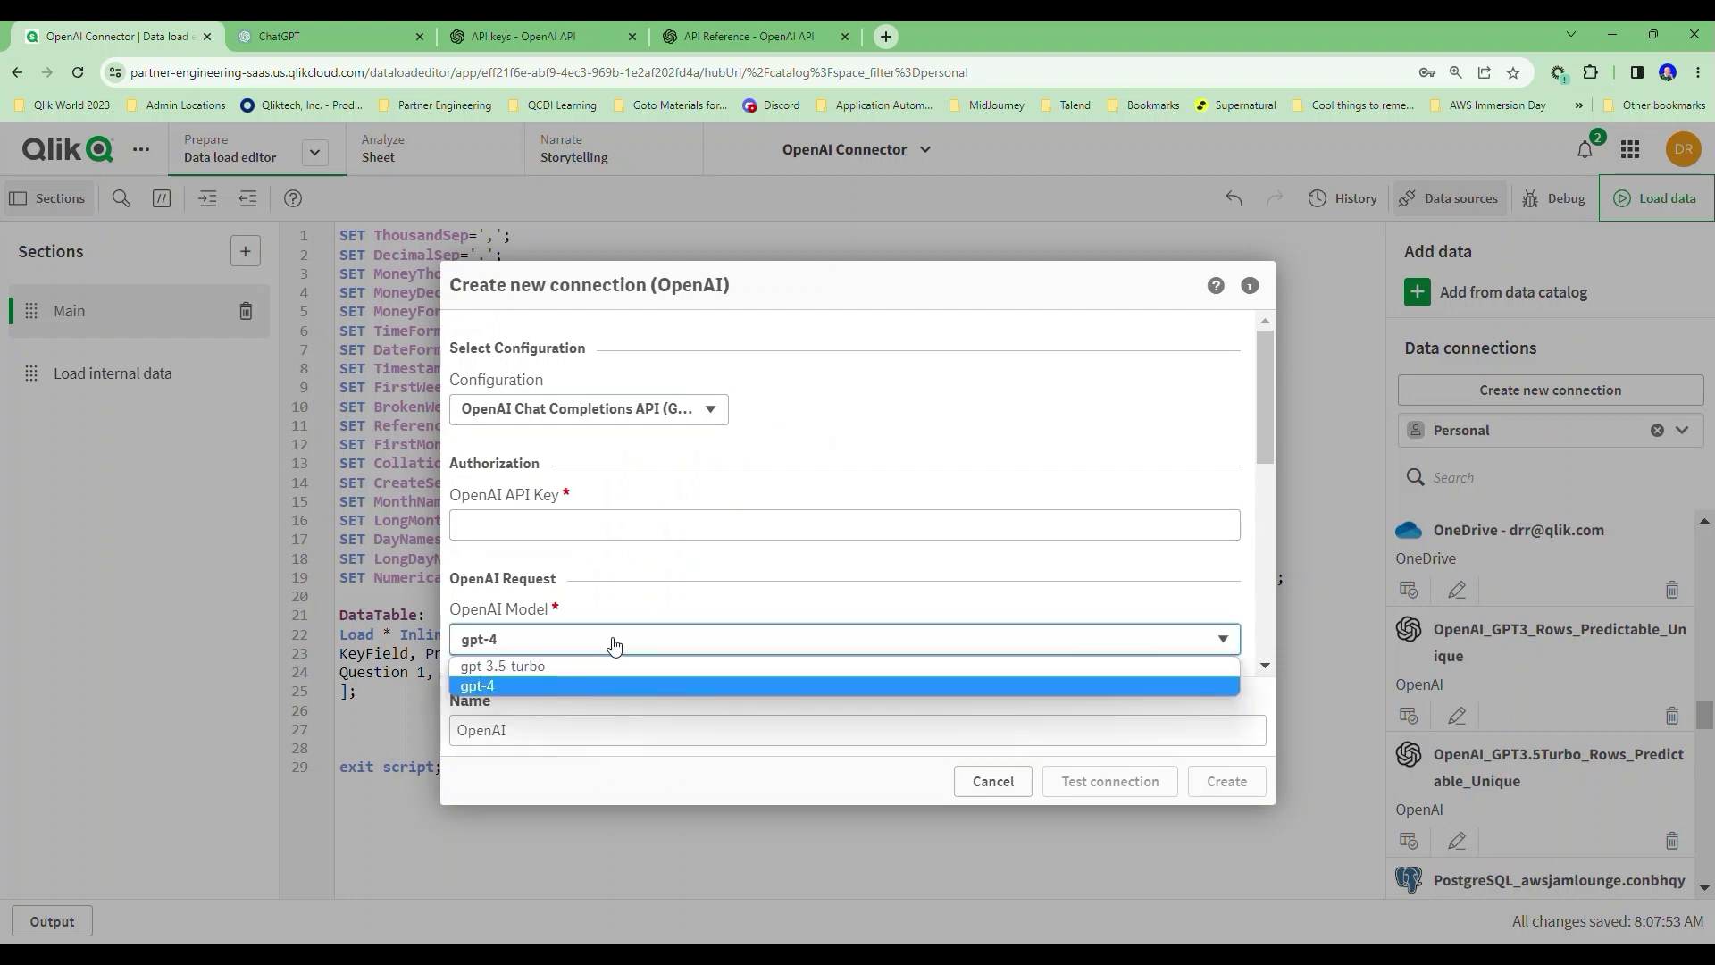
click(603, 667)
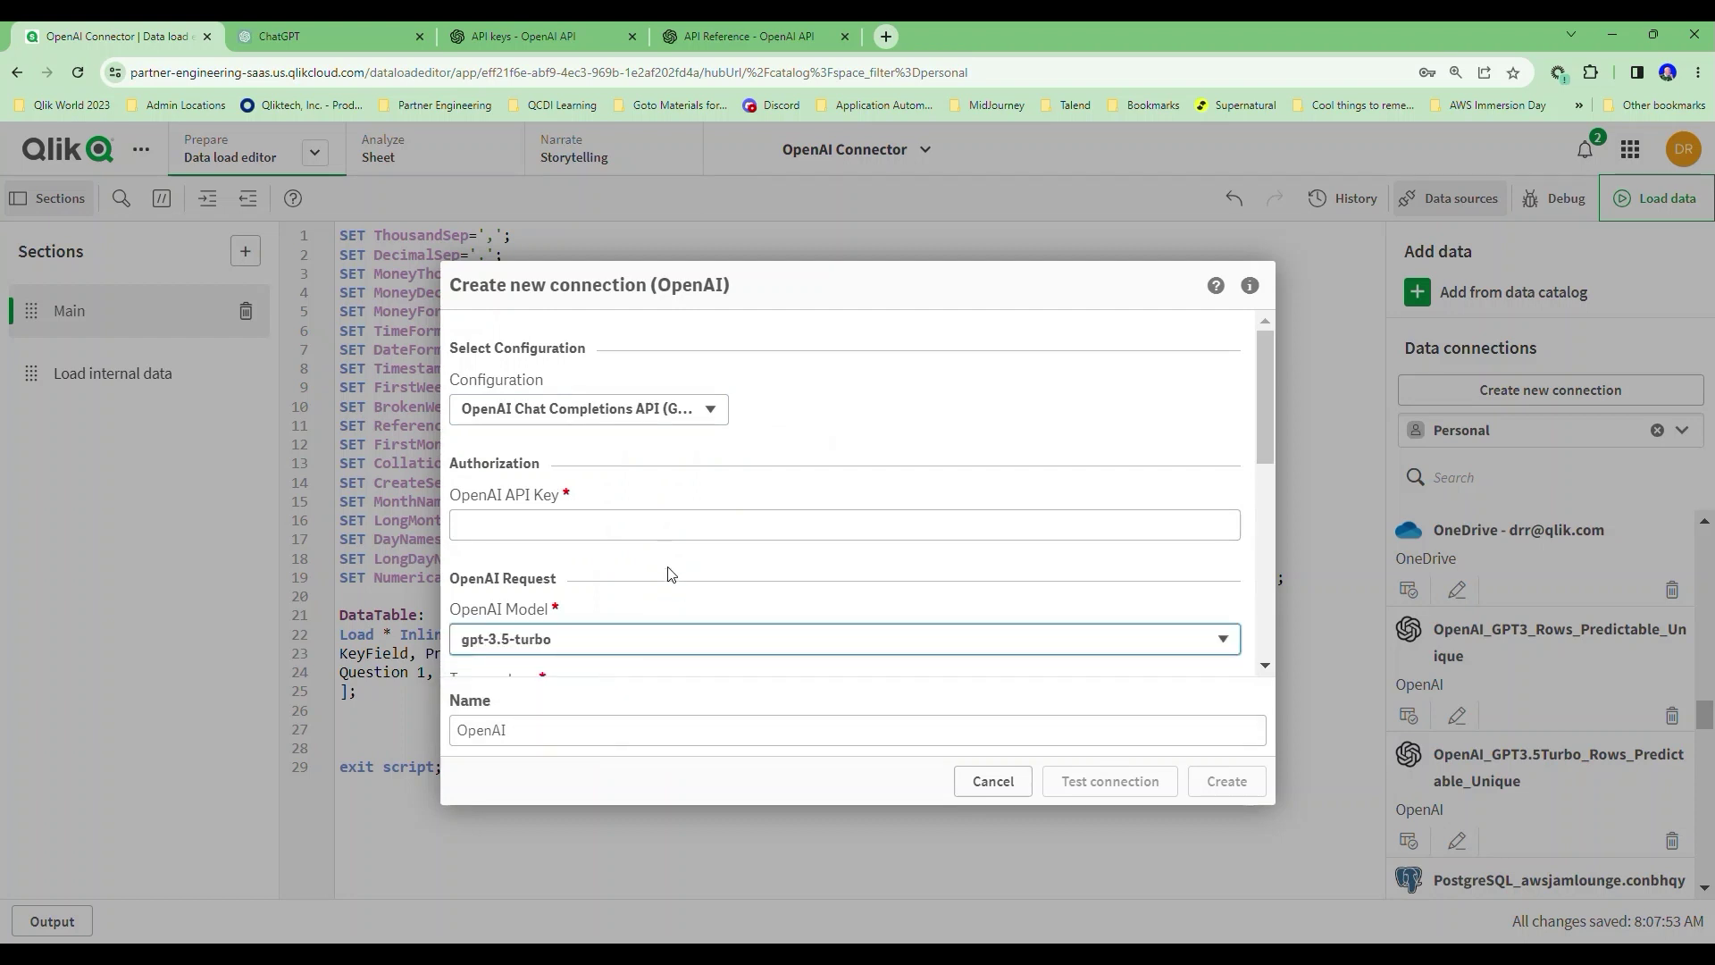
Review the ChatGPT page, then the API keys and Billing overview pages of the OpenAI account
click(654, 527)
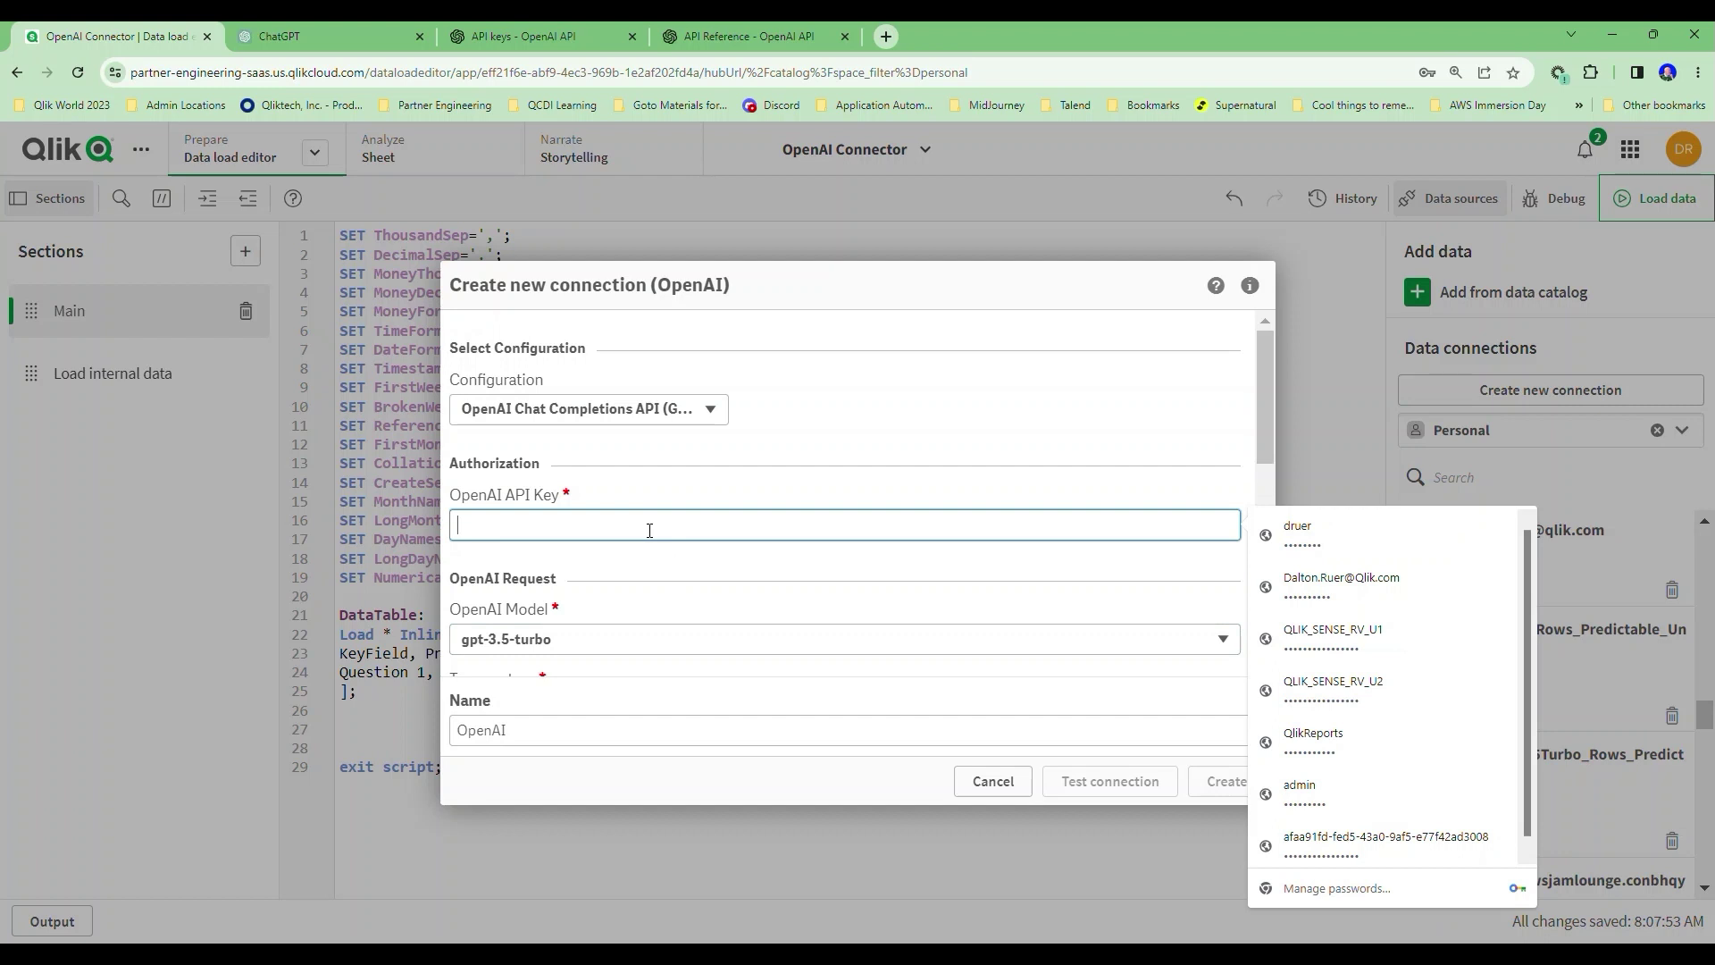
click(284, 35)
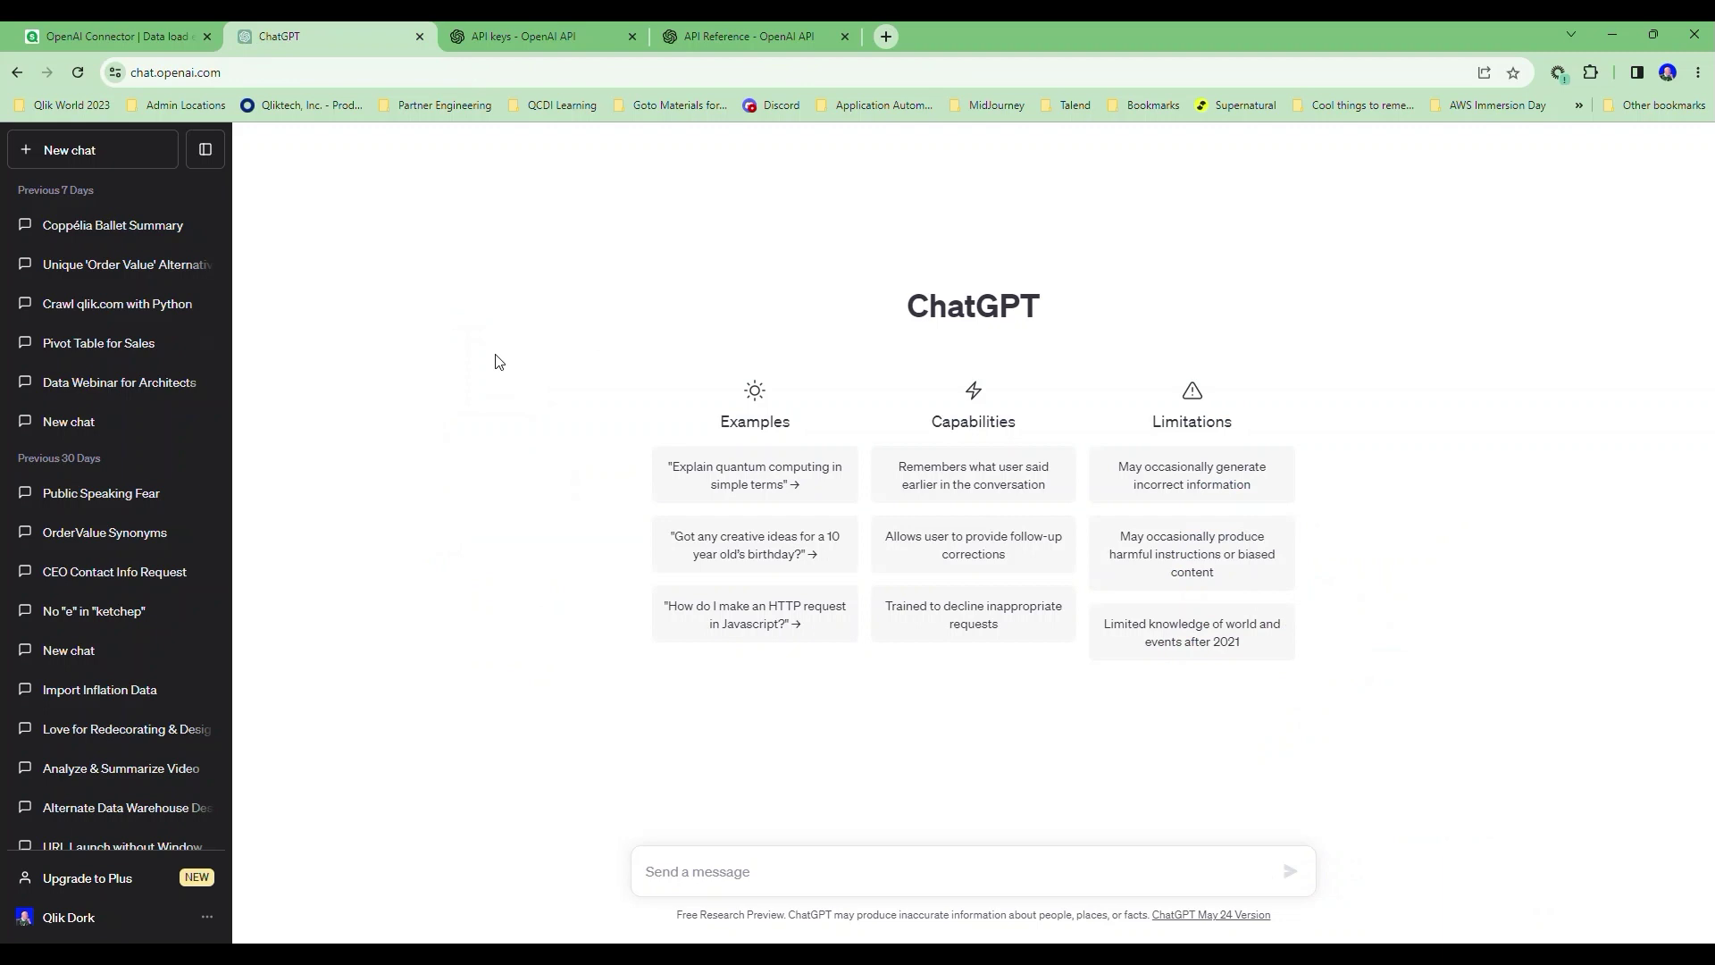
click(541, 50)
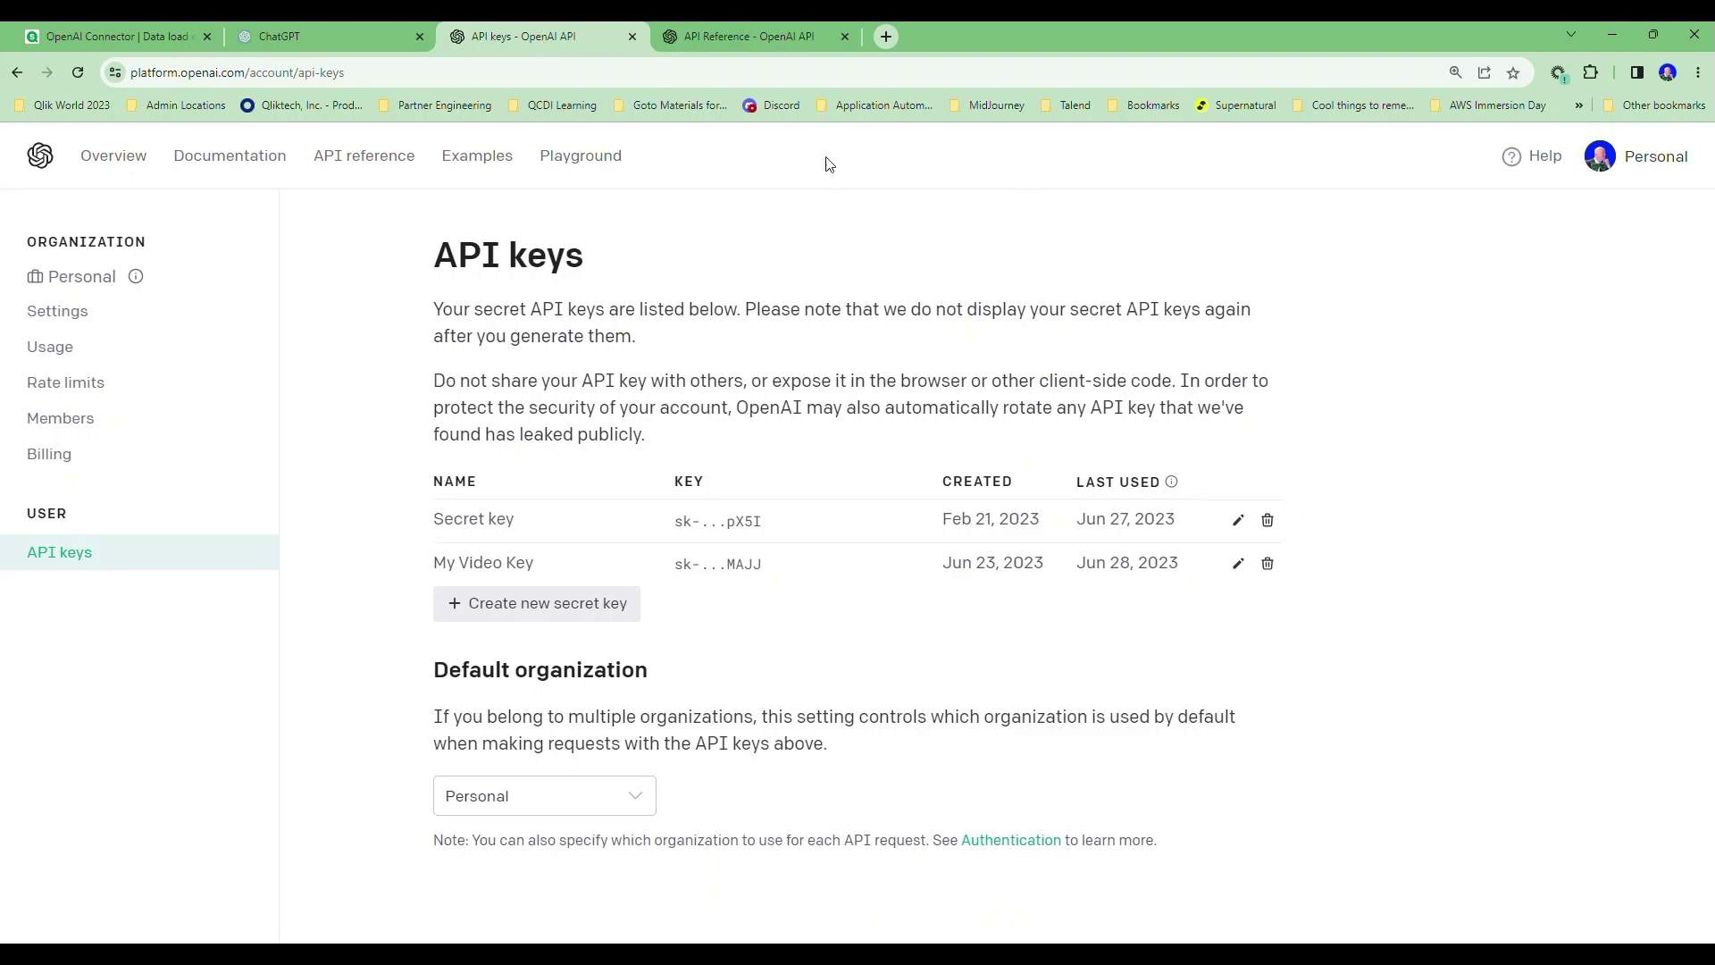
click(152, 460)
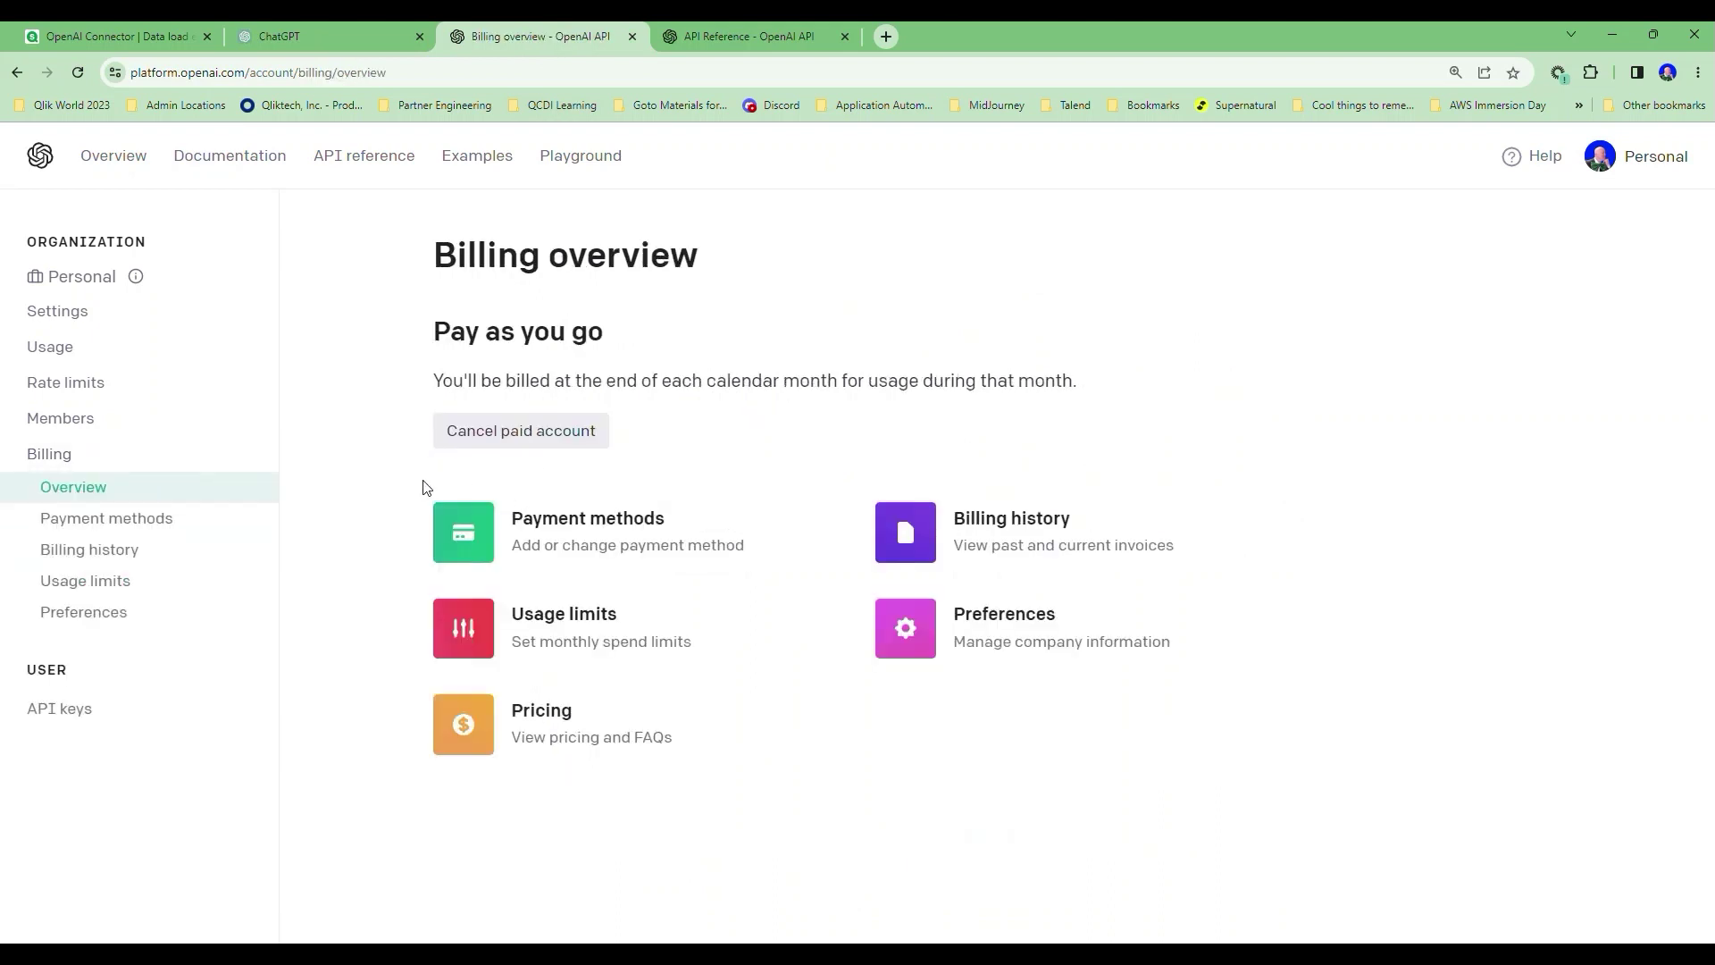
click(49, 708)
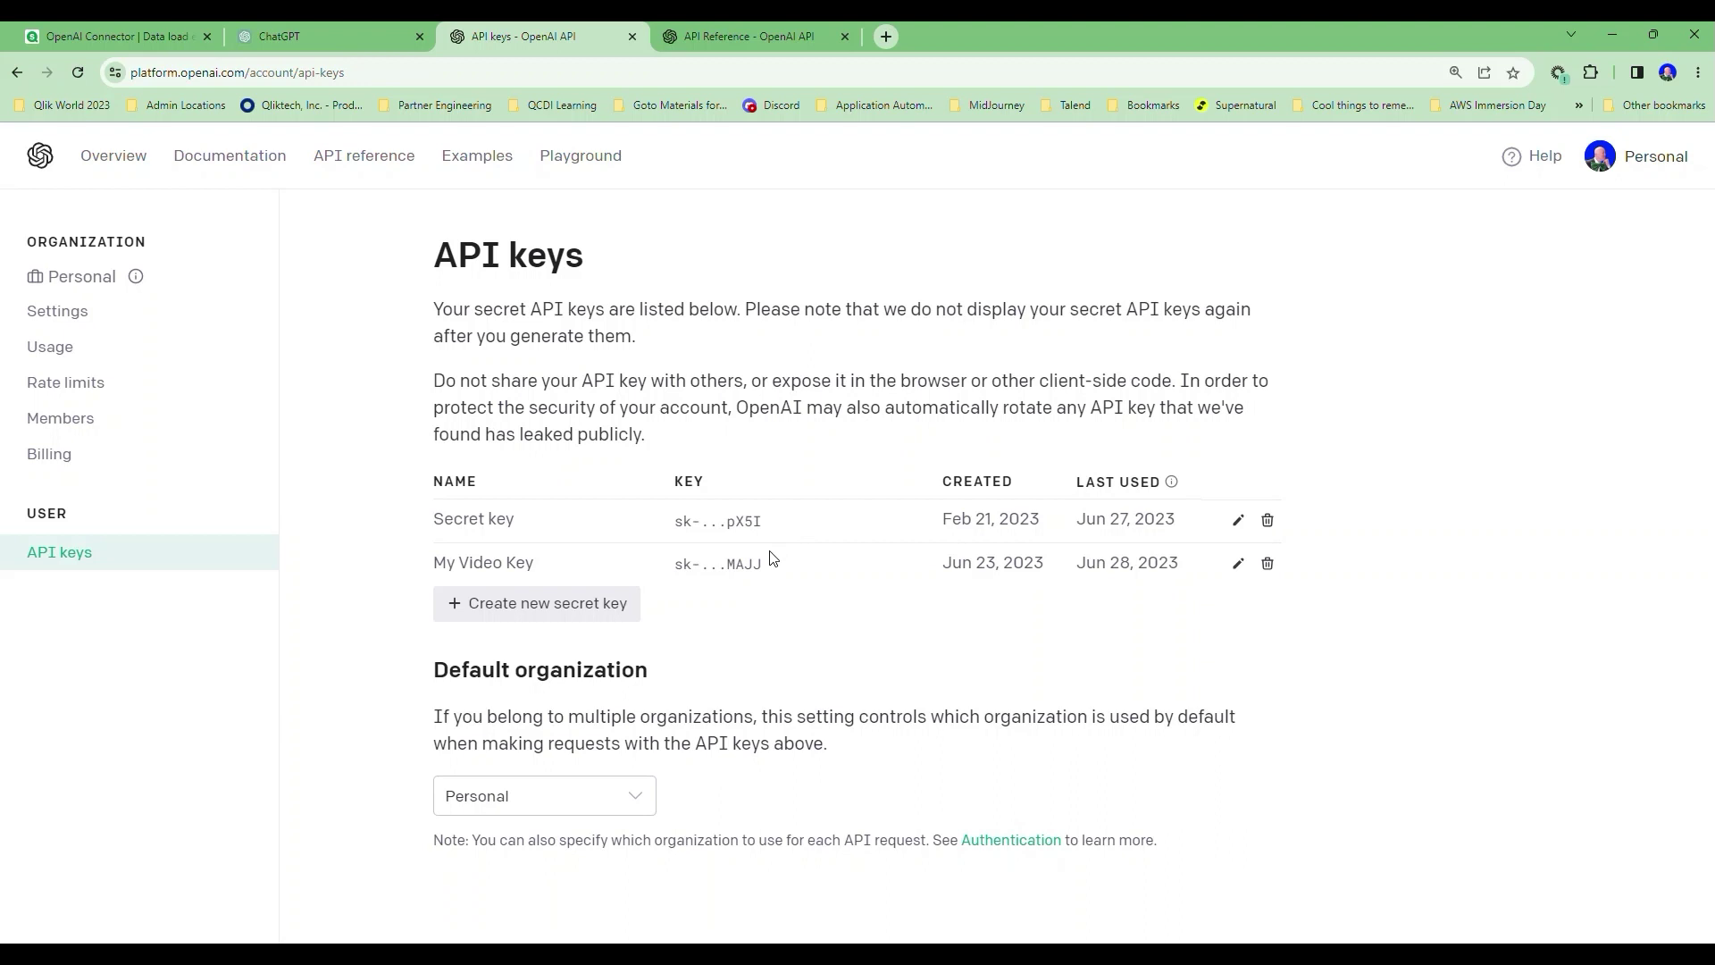
Return to the Qlik connection form, choose gpt-3.5-turbo as the OpenAI model and paste the OpenAI API key
click(118, 41)
click(918, 640)
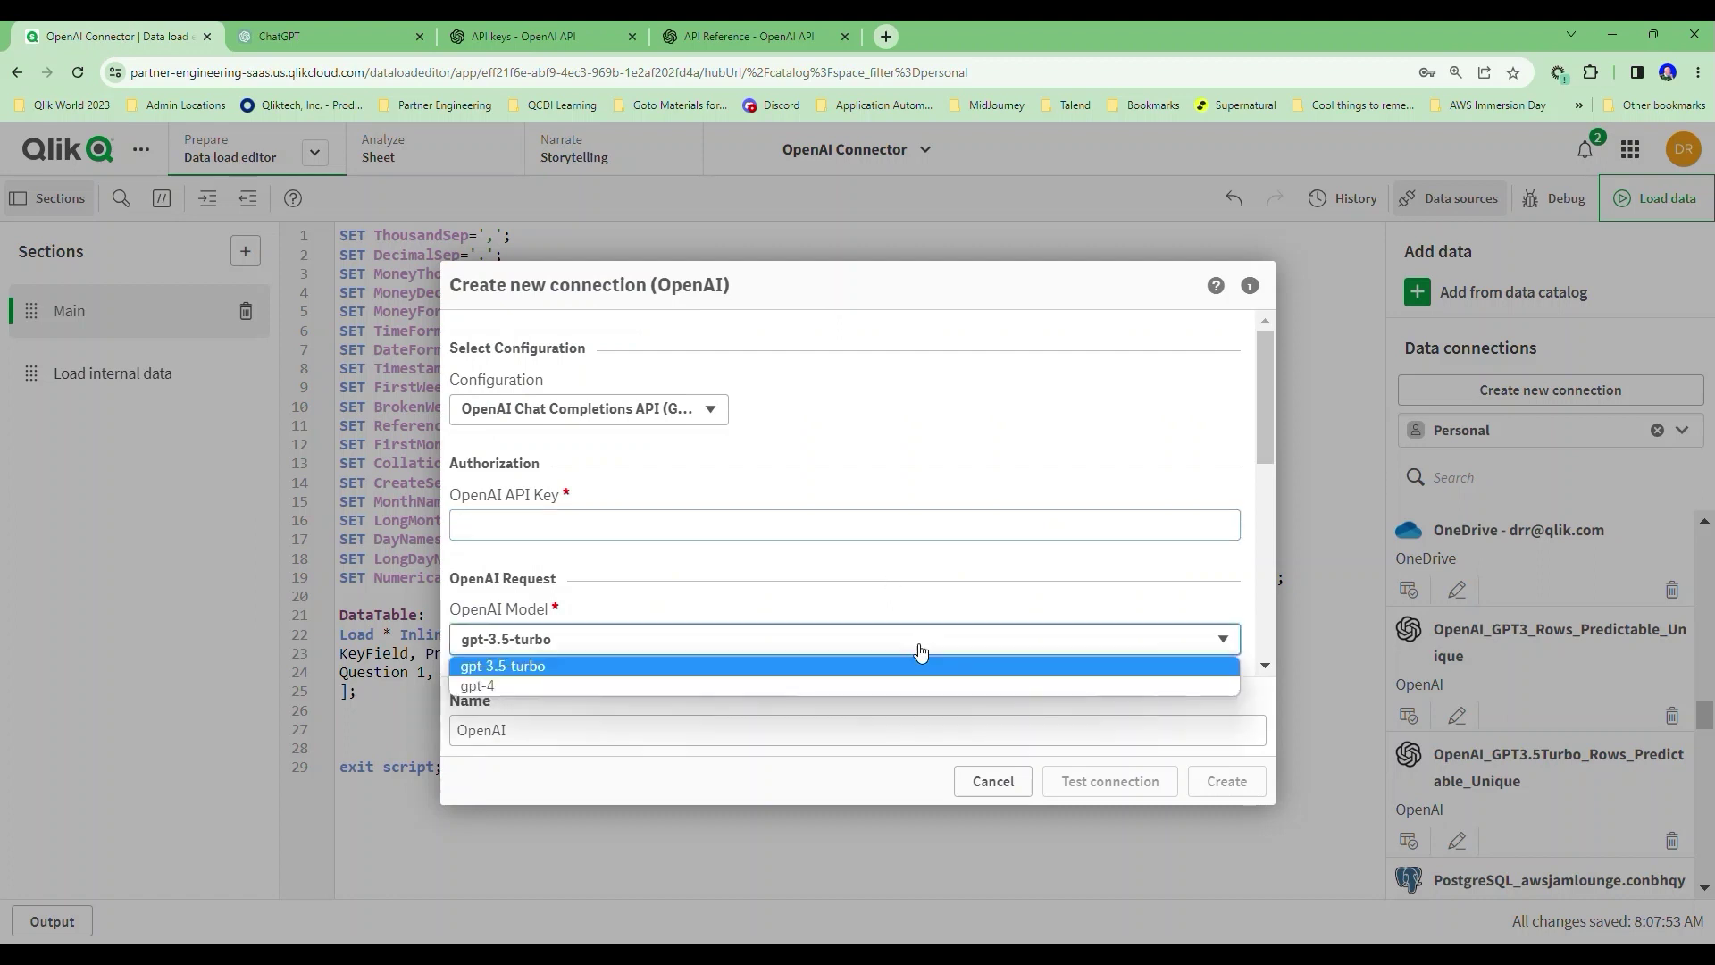
click(812, 668)
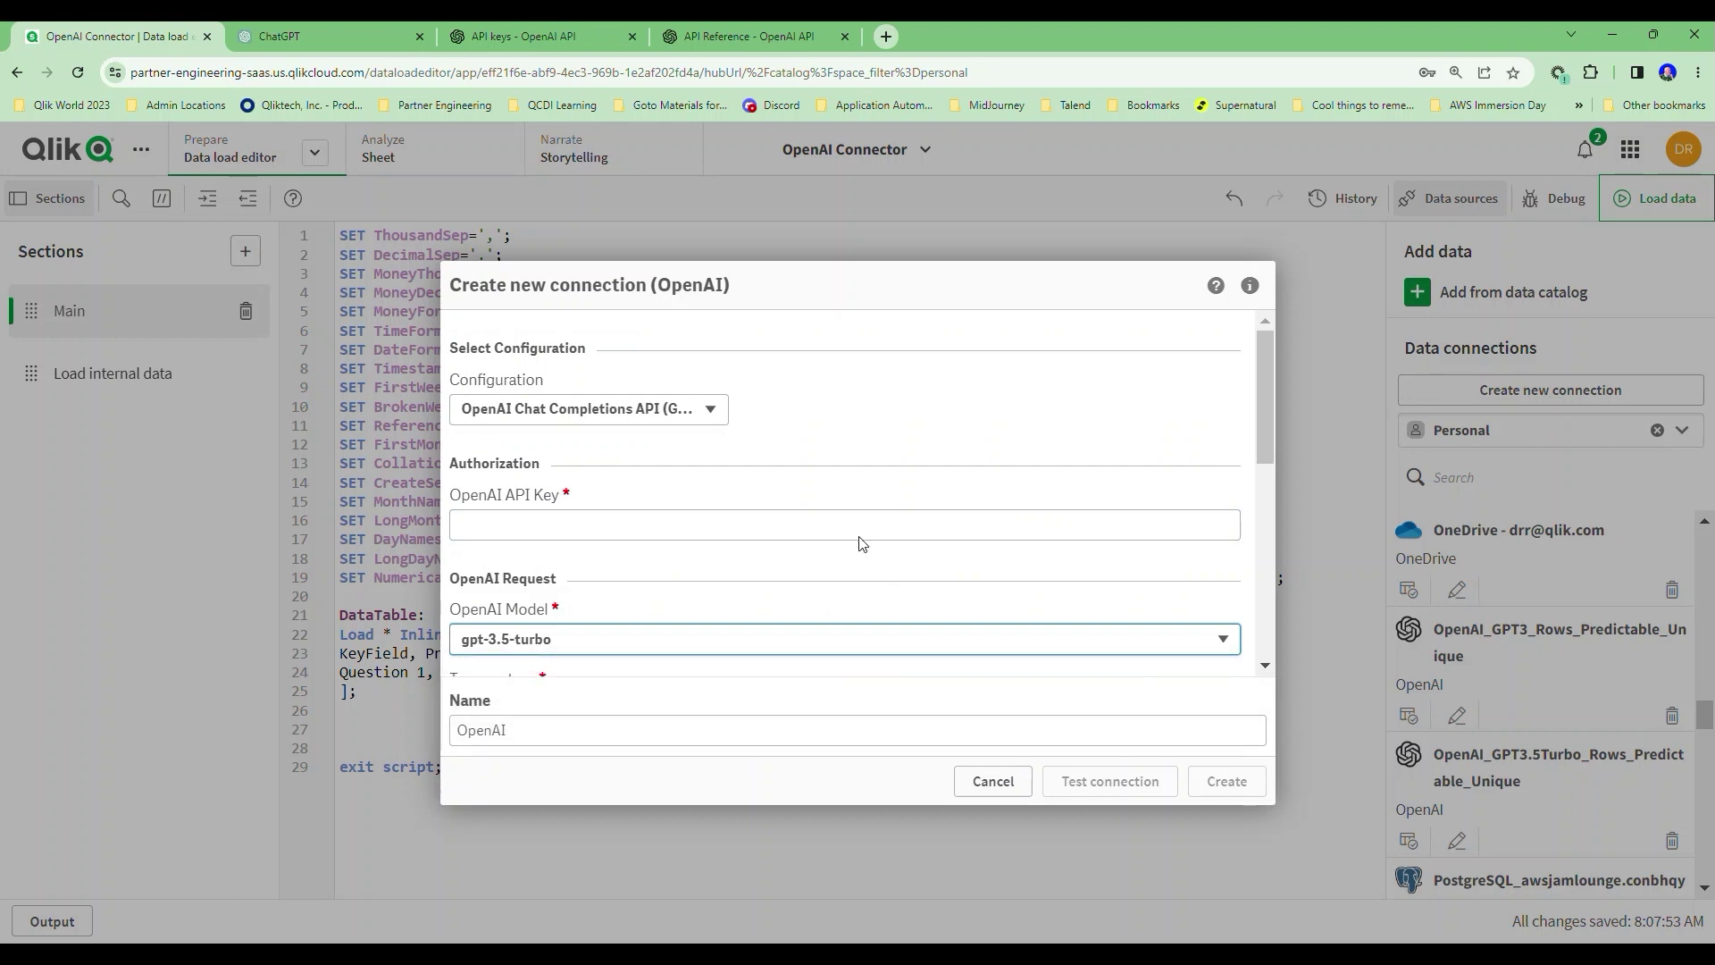
click(790, 530)
key(ctrl+v)
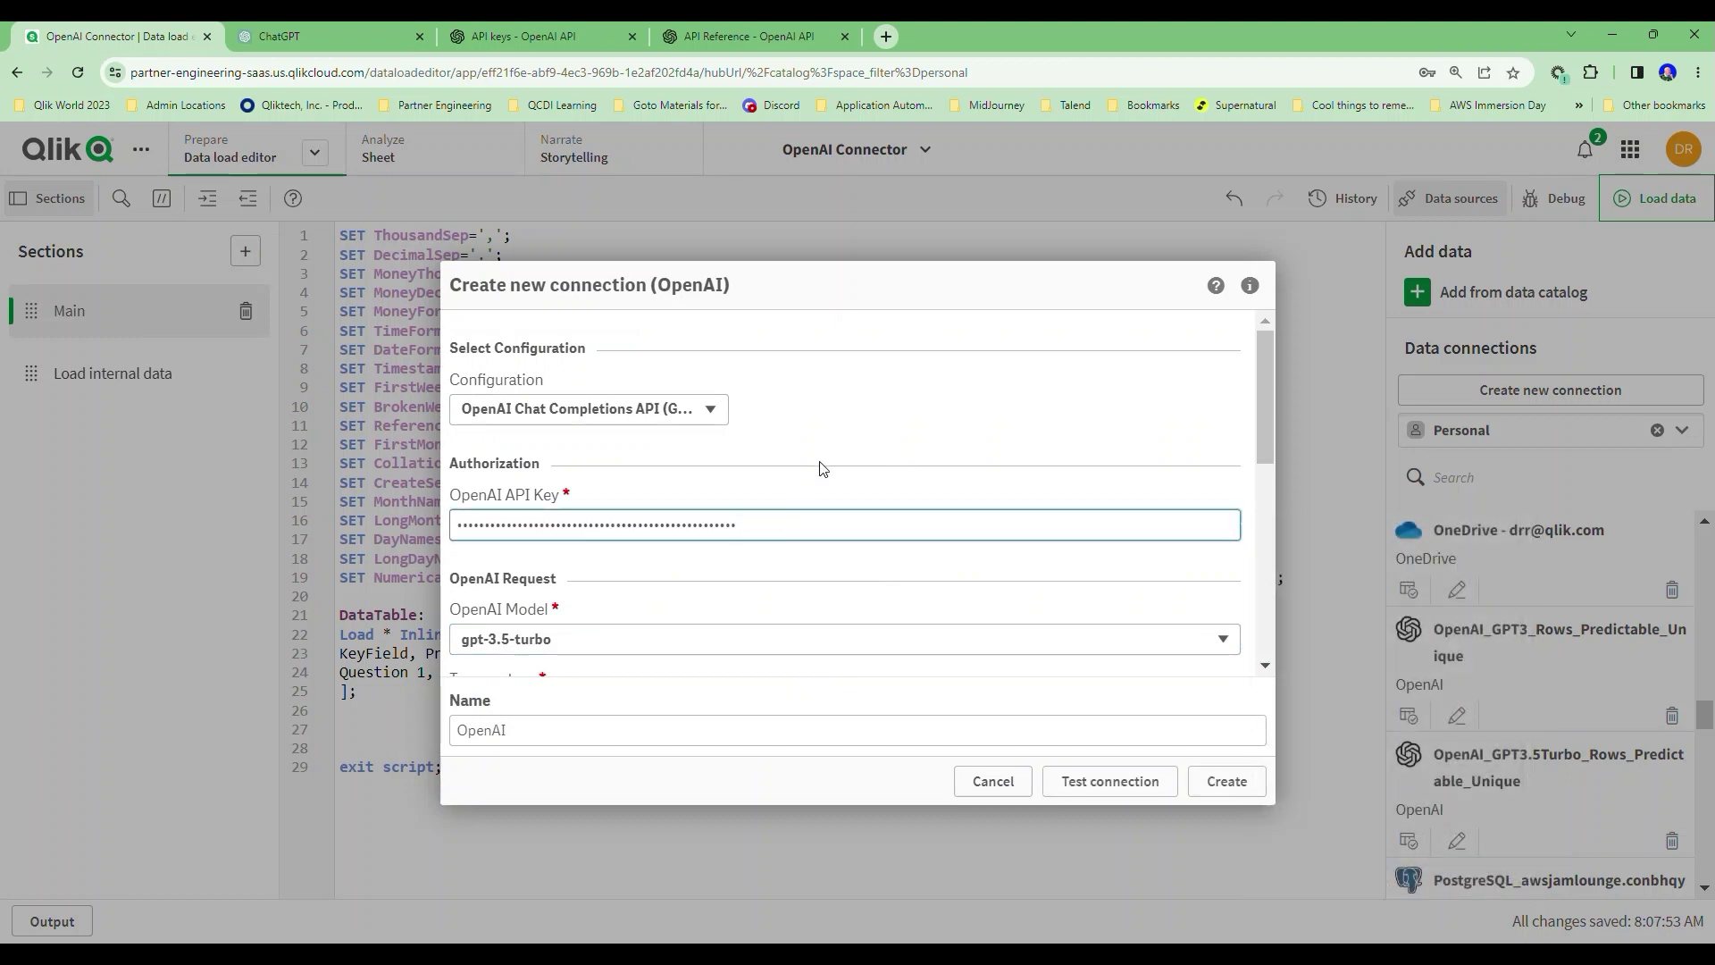
Examine the connection's request settings and read about temperature, top_p and the penalty parameters under Create completion in the OpenAI API reference
scroll(817, 467, down, 3)
scroll(821, 469, down, 1)
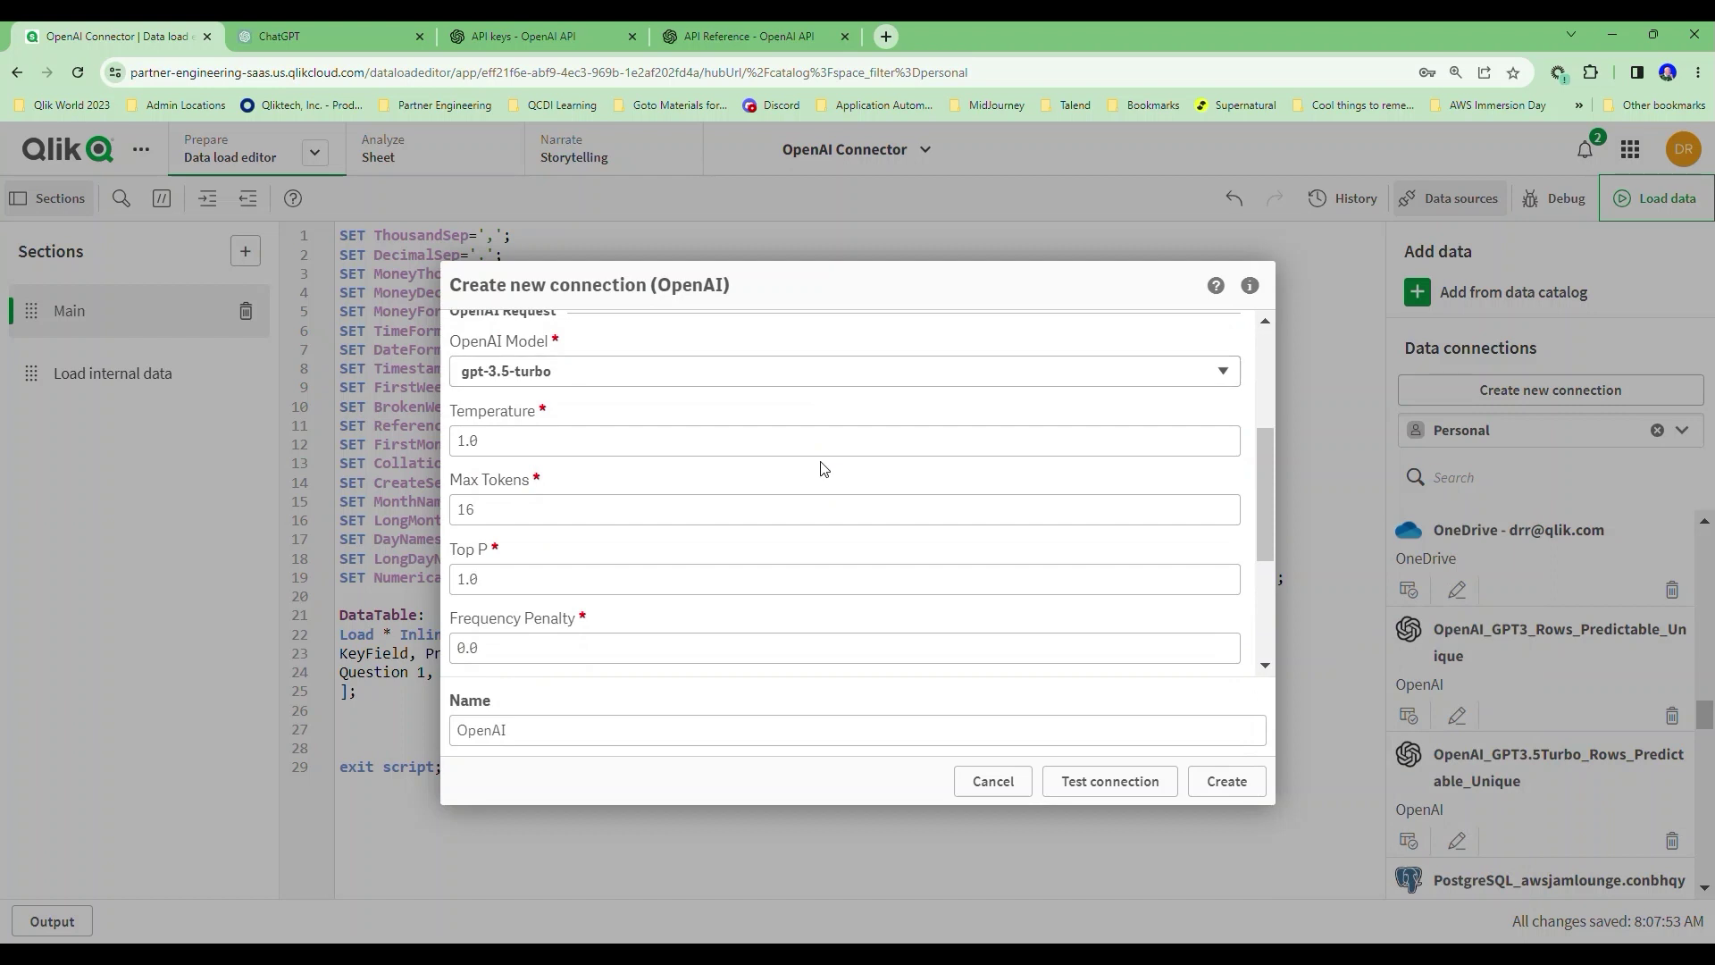
scroll(822, 469, down, 1)
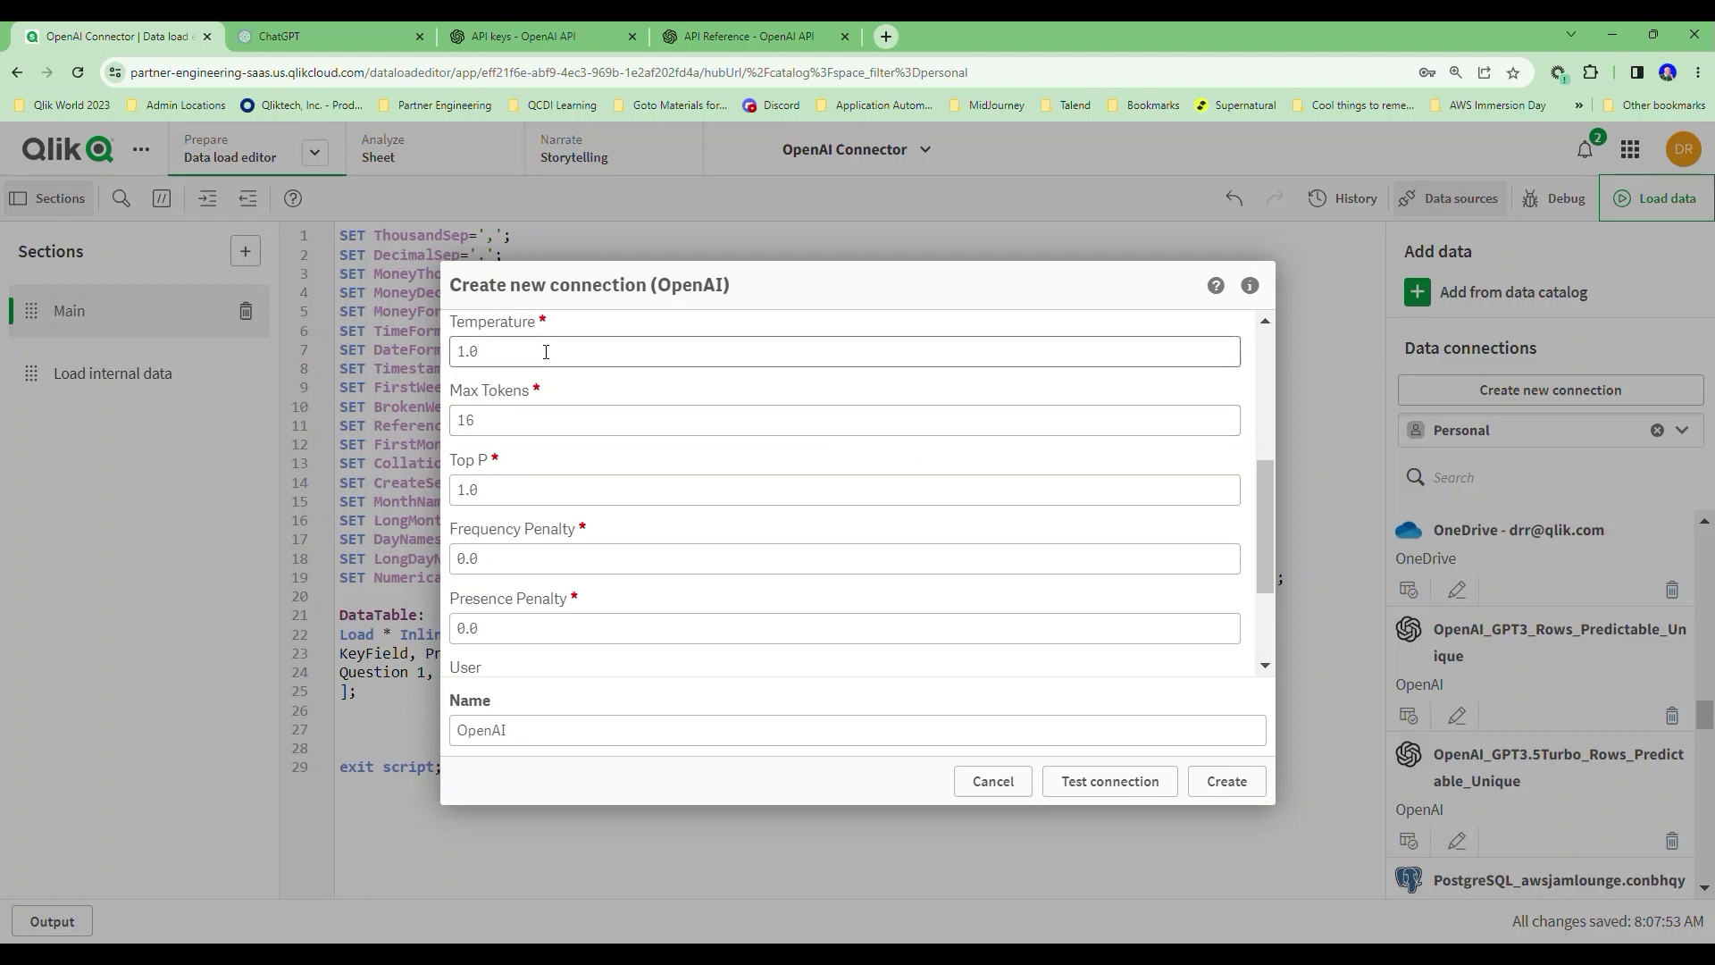
click(707, 42)
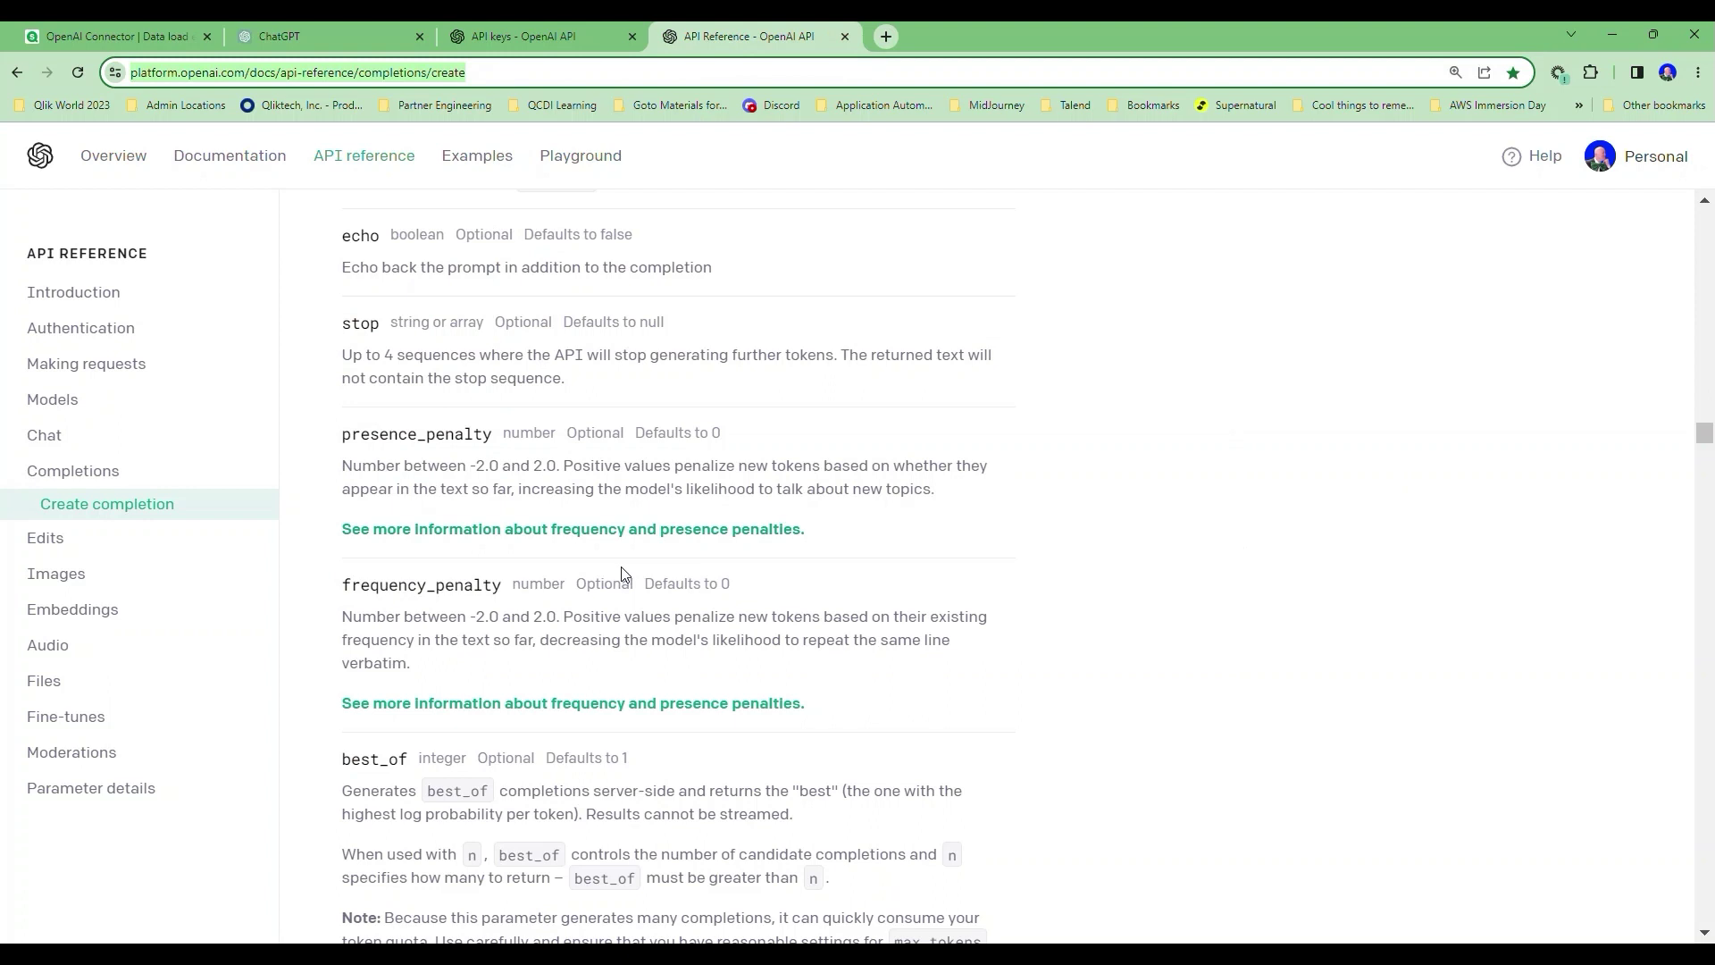
click(132, 515)
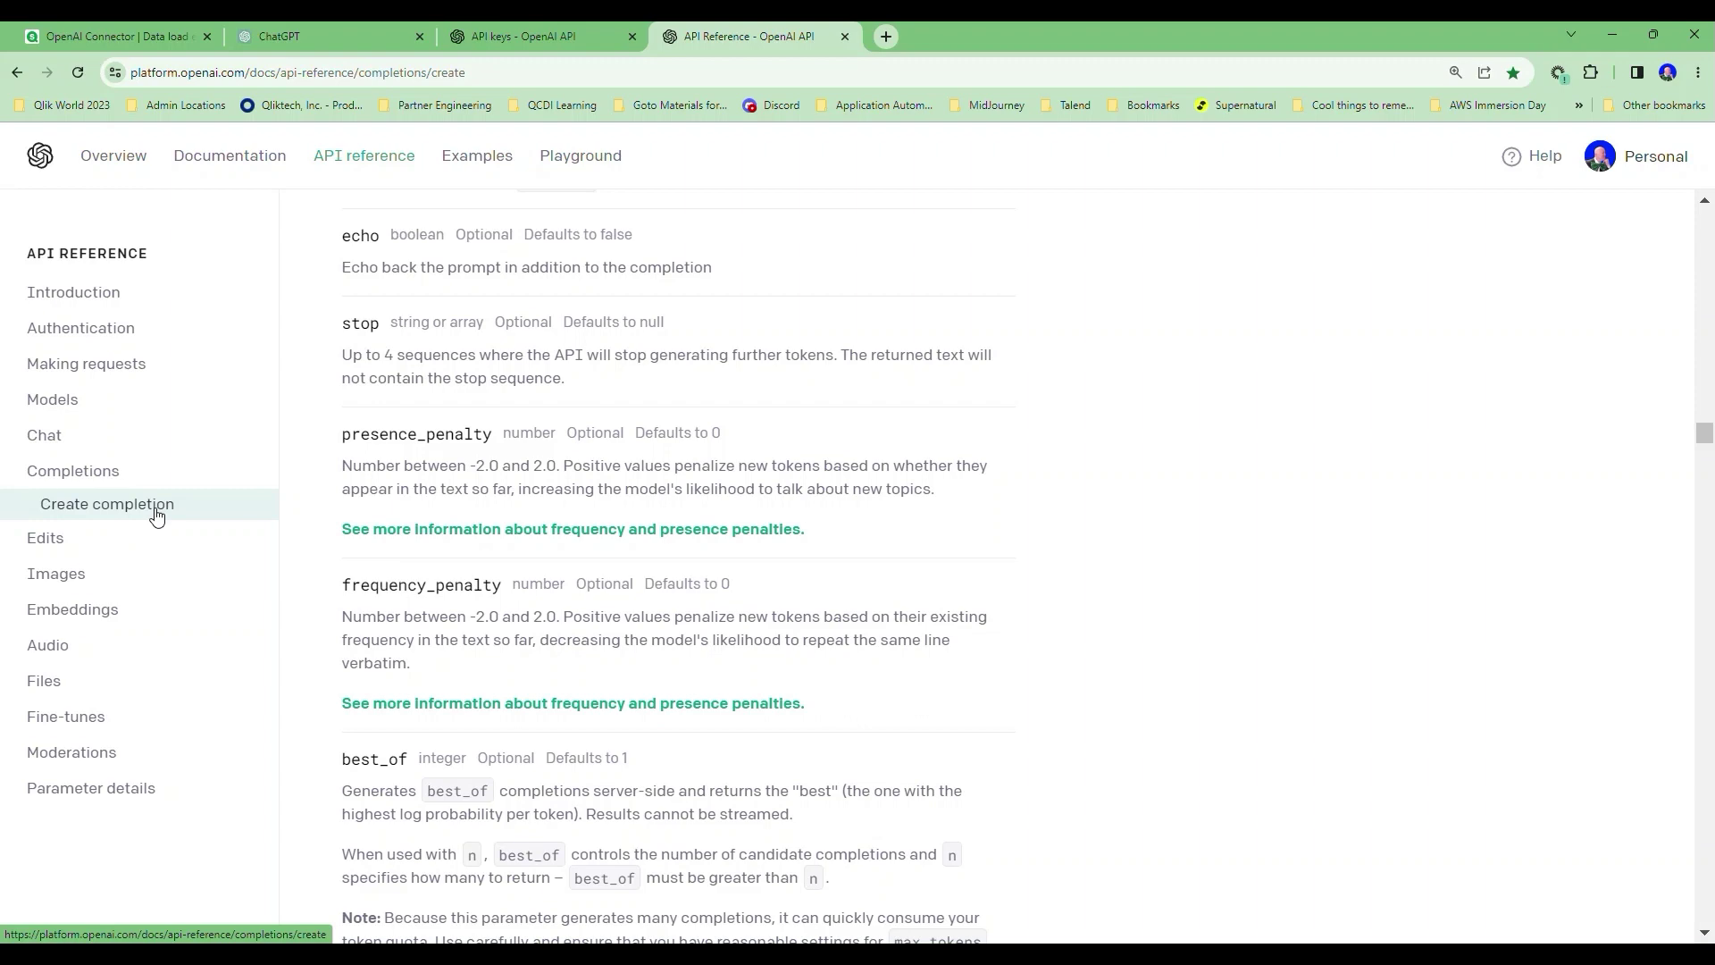
scroll(323, 501, up, 4)
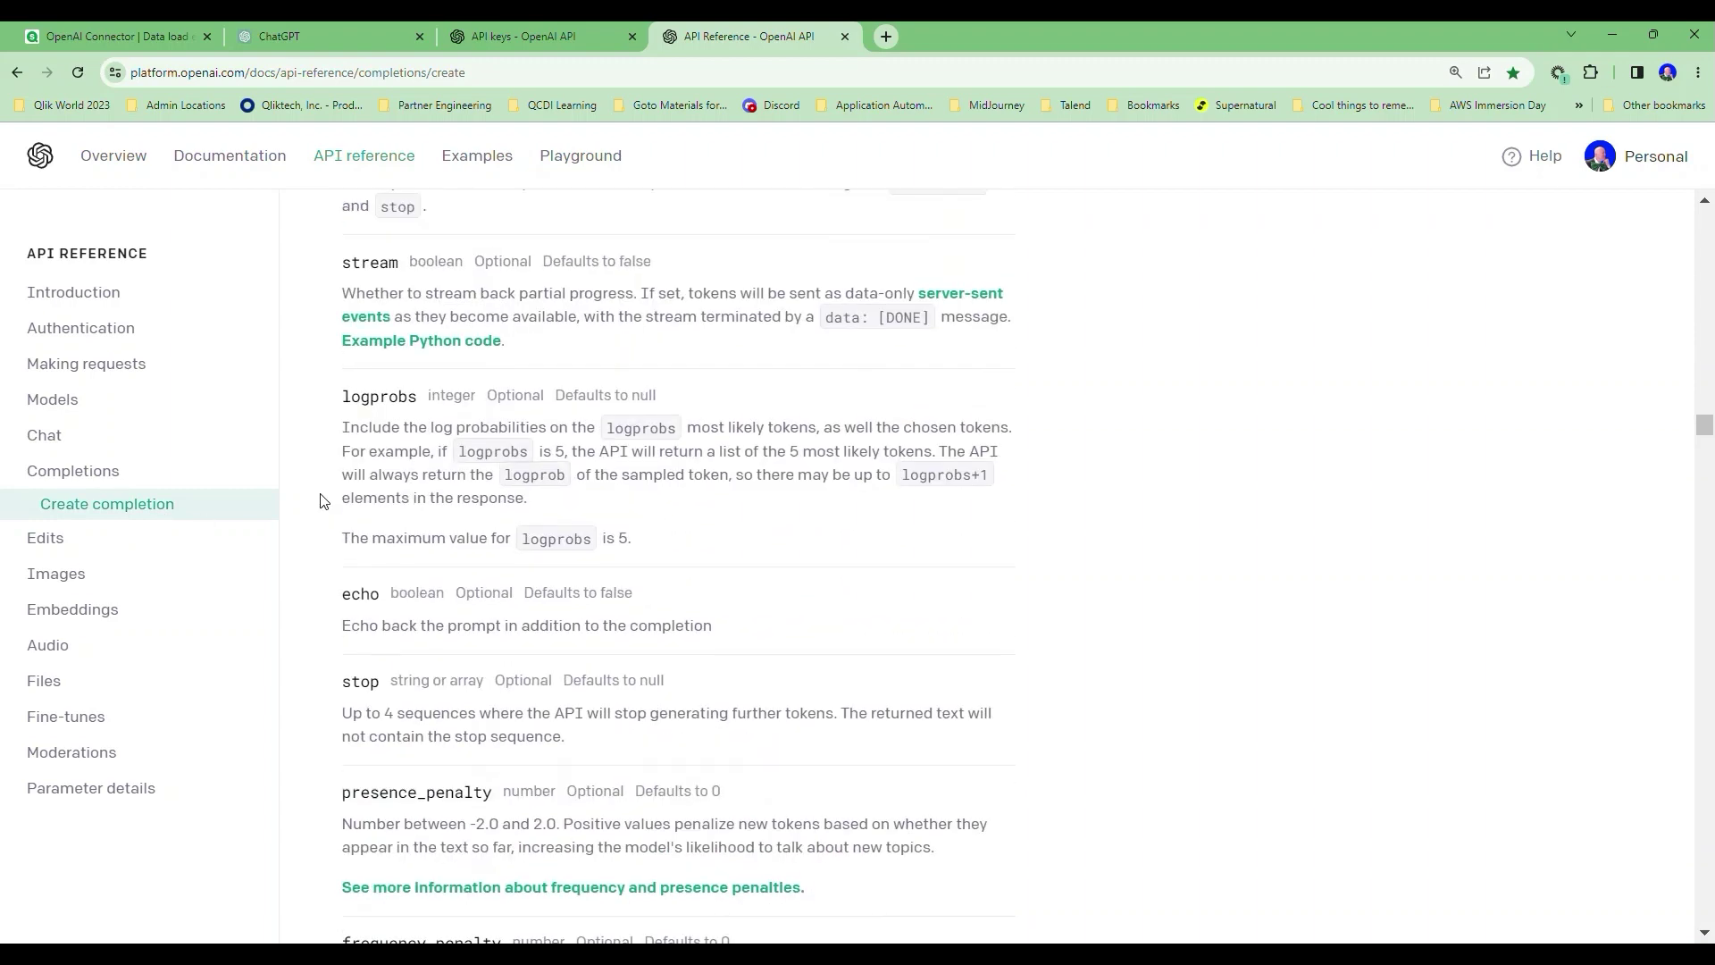
scroll(323, 501, up, 5)
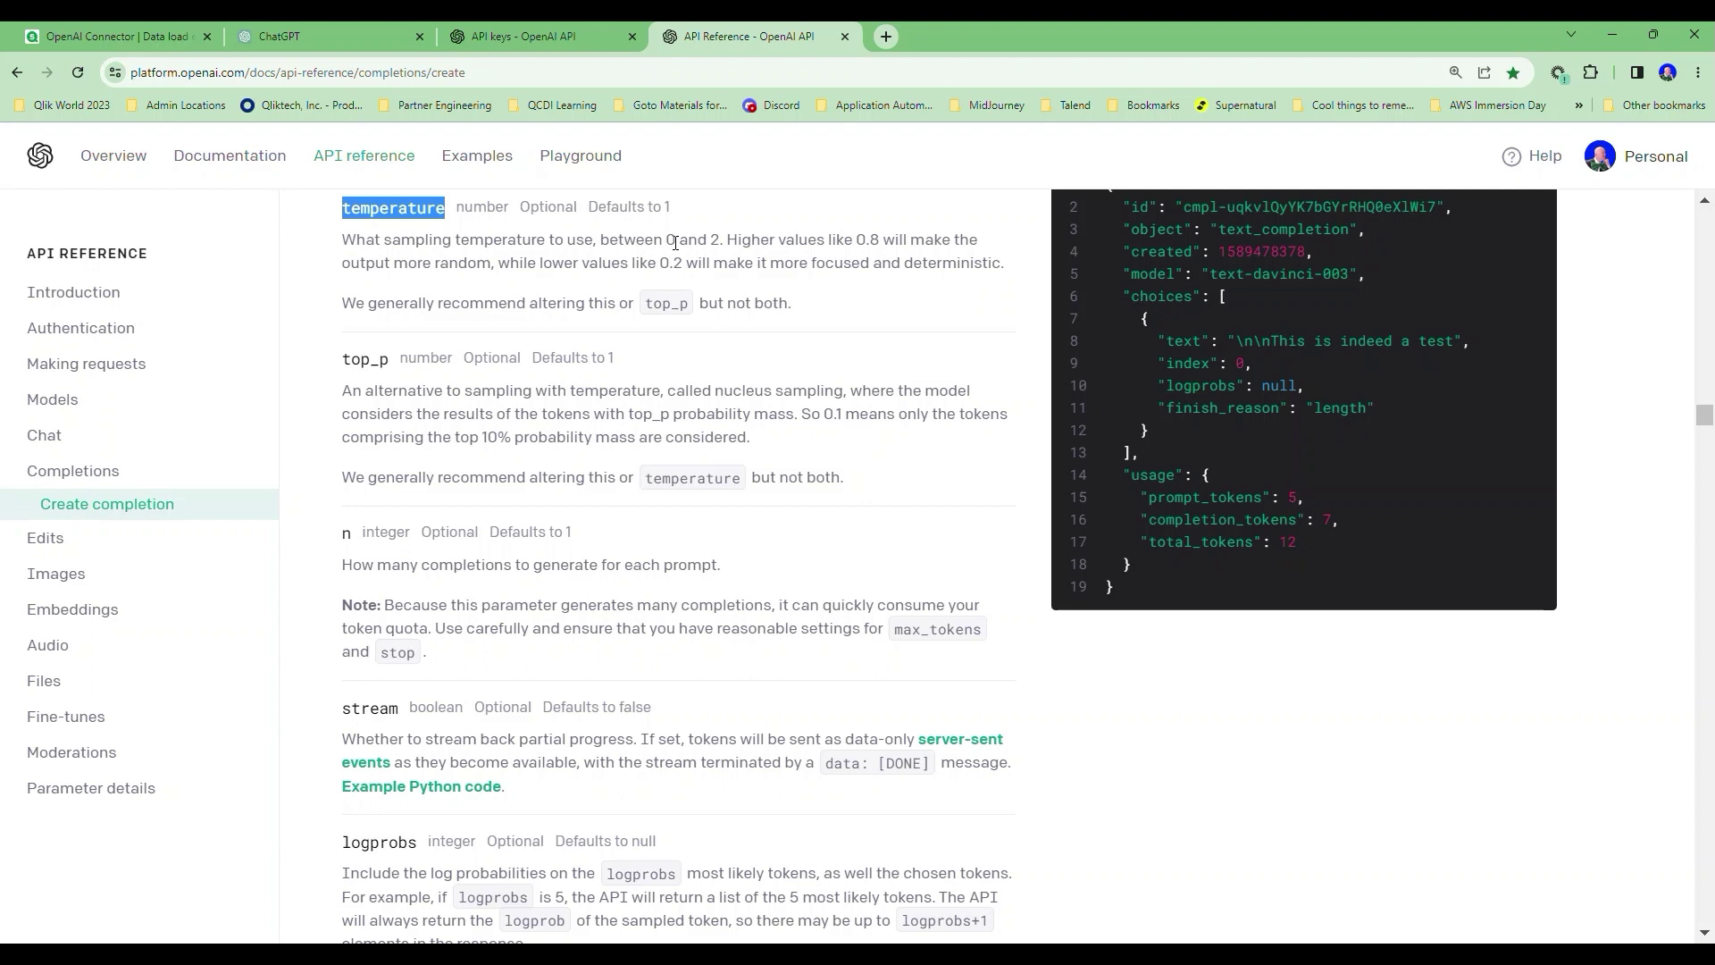
drag(675, 242, 665, 241)
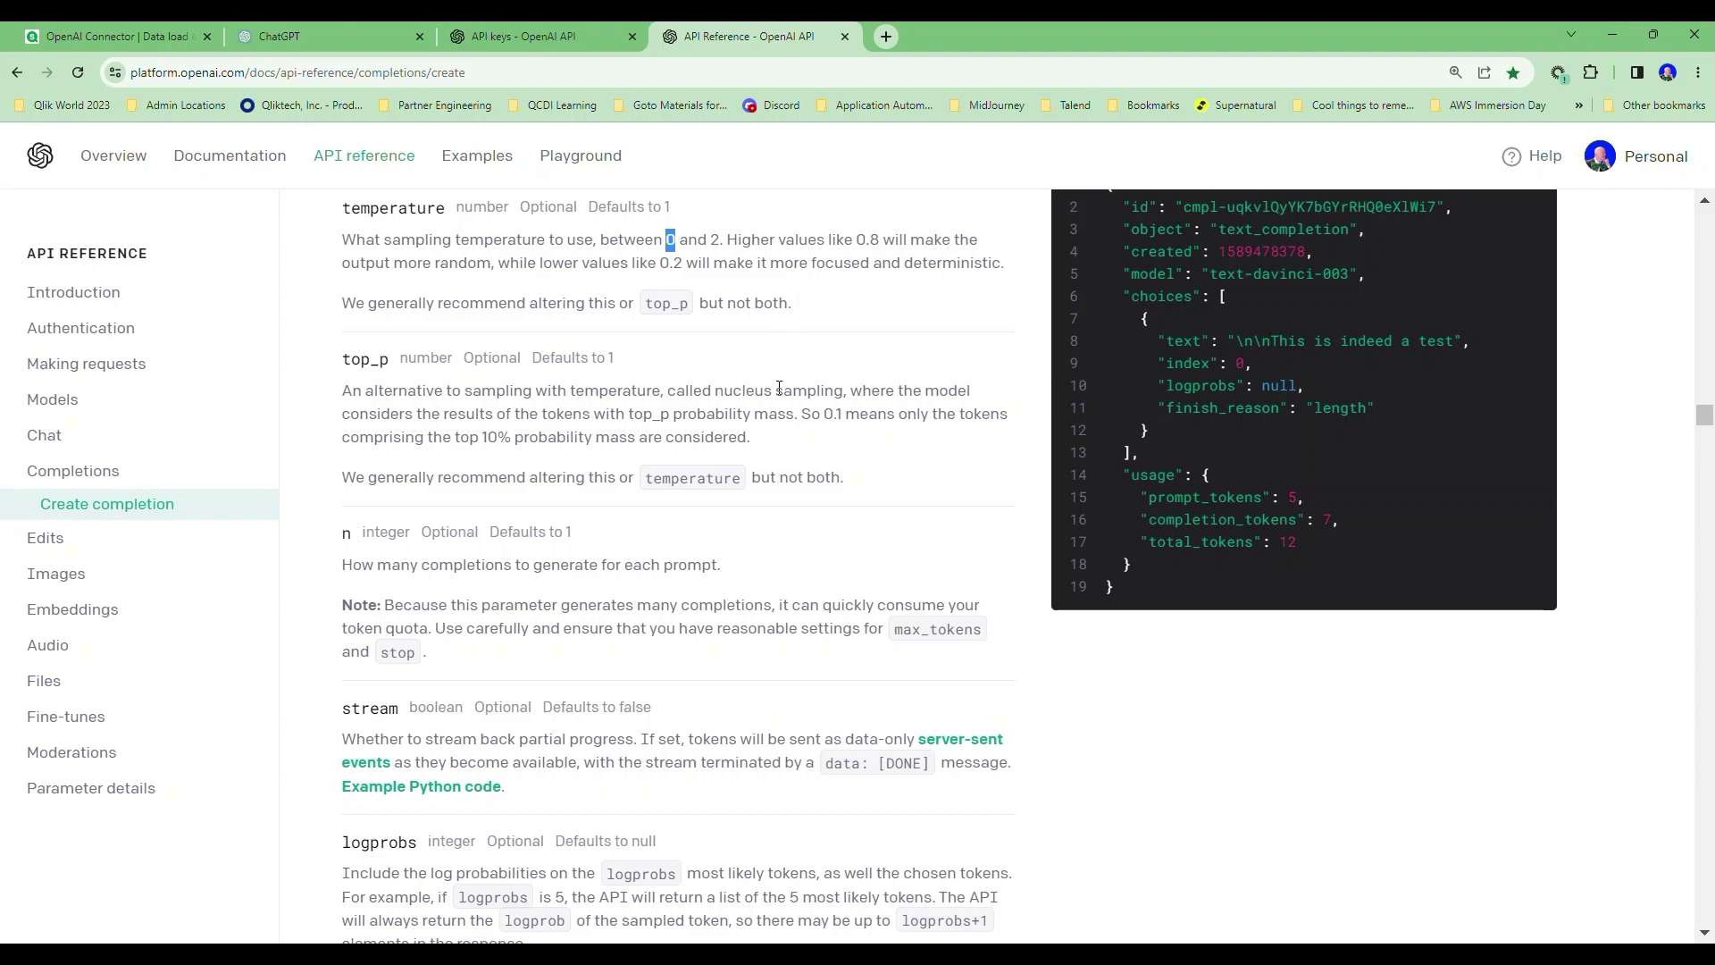
scroll(779, 387, down, 10)
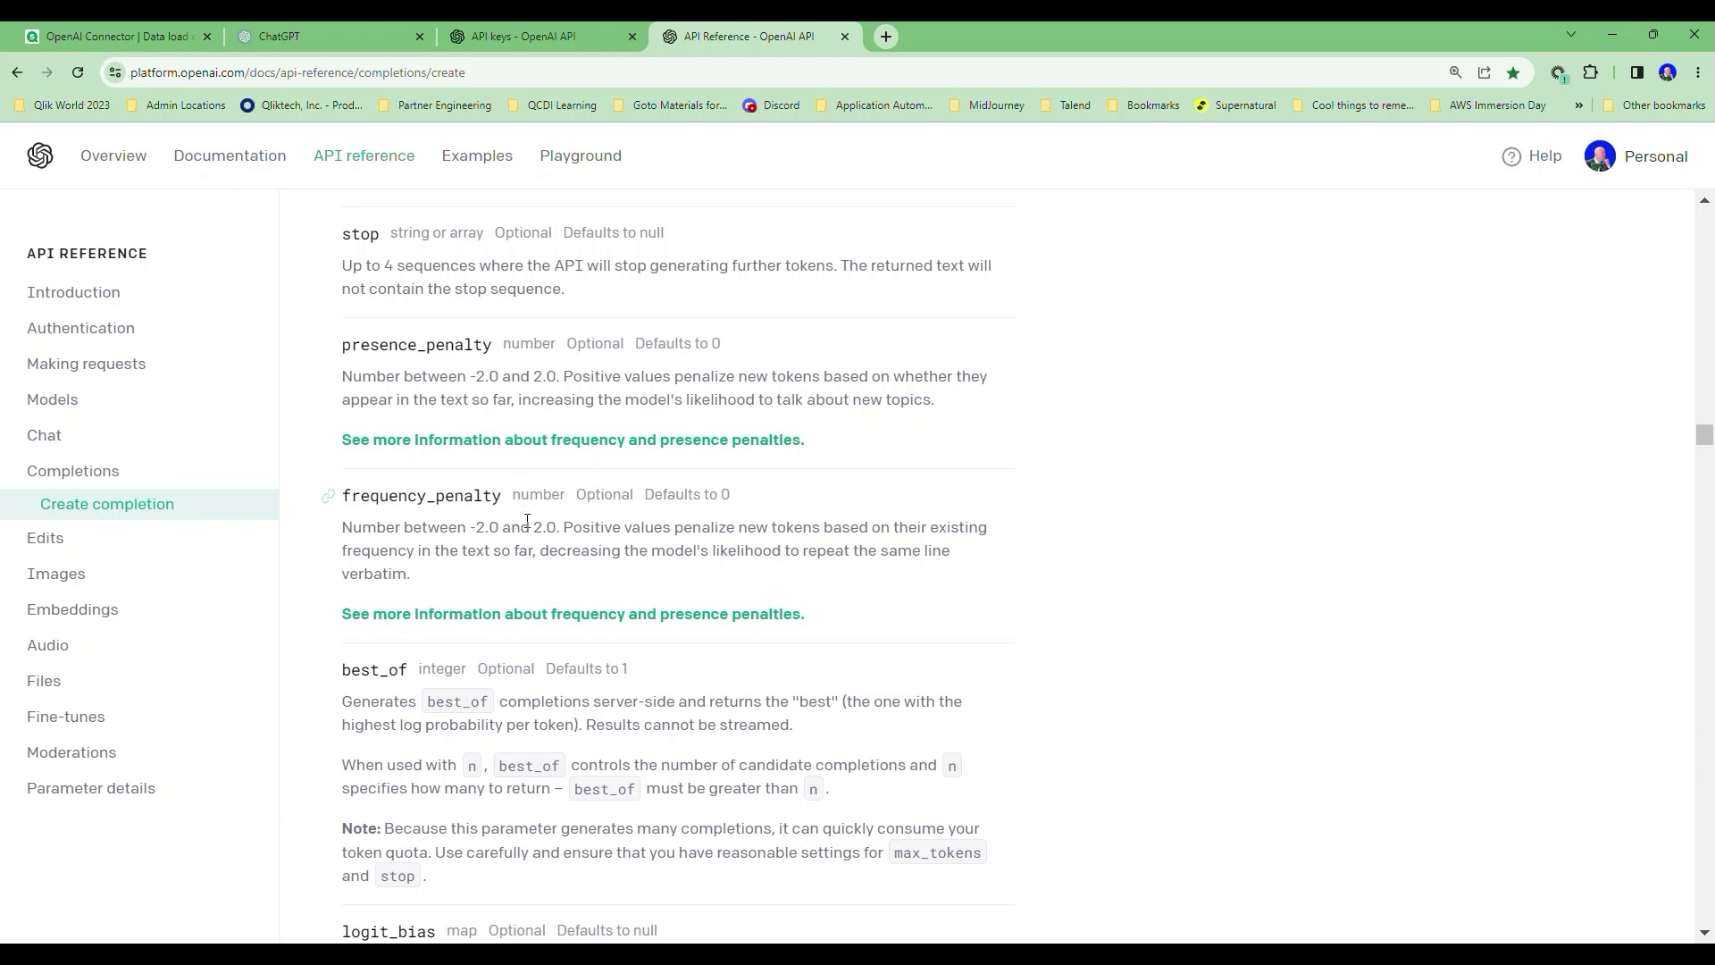
Return to the Qlik connection form and set Max Tokens to 256
click(134, 39)
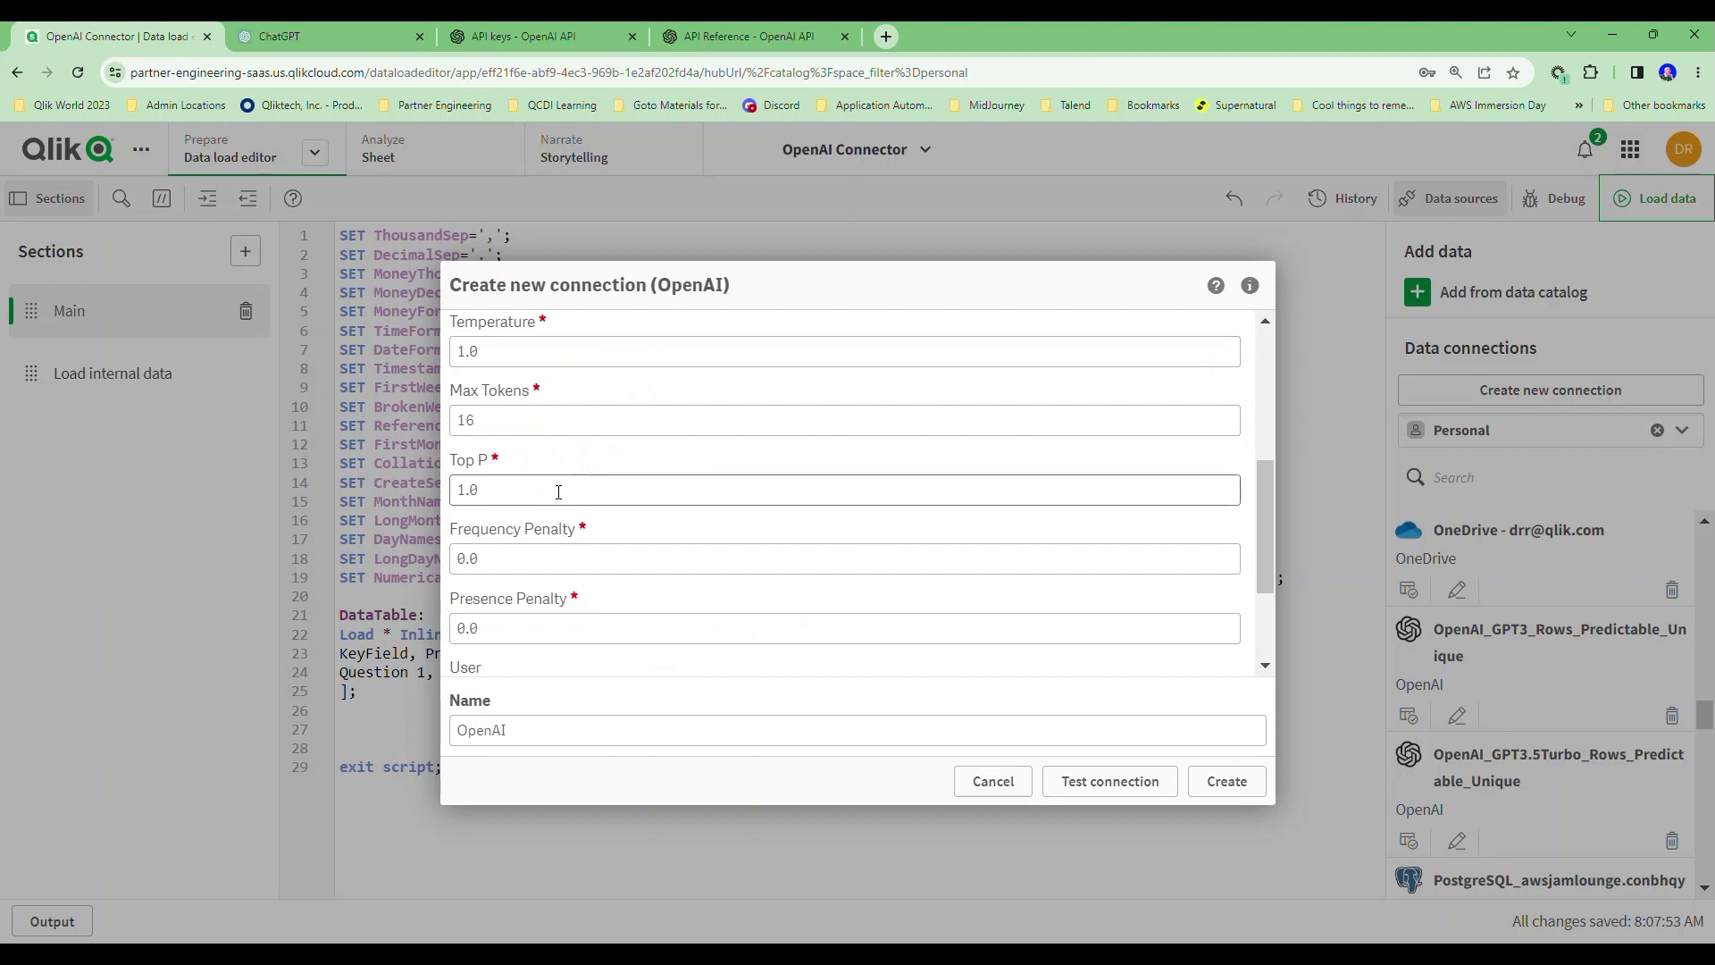
click(527, 418)
key(BackSpace)
key(BackSpace)
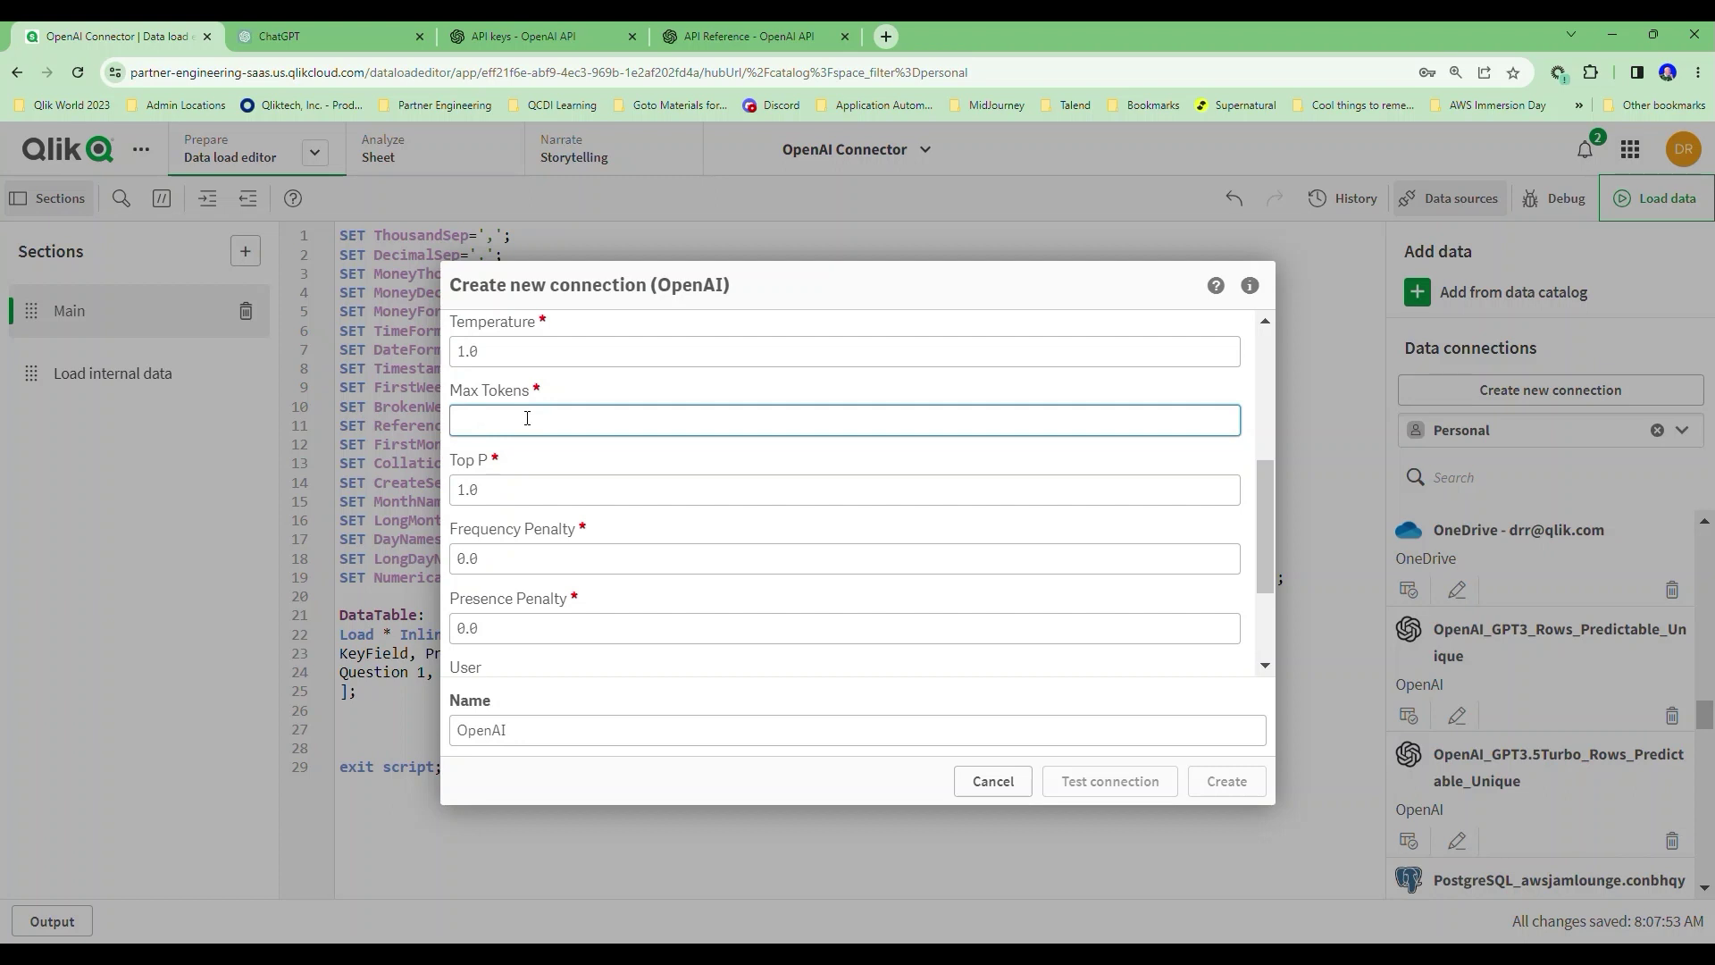
text(256)
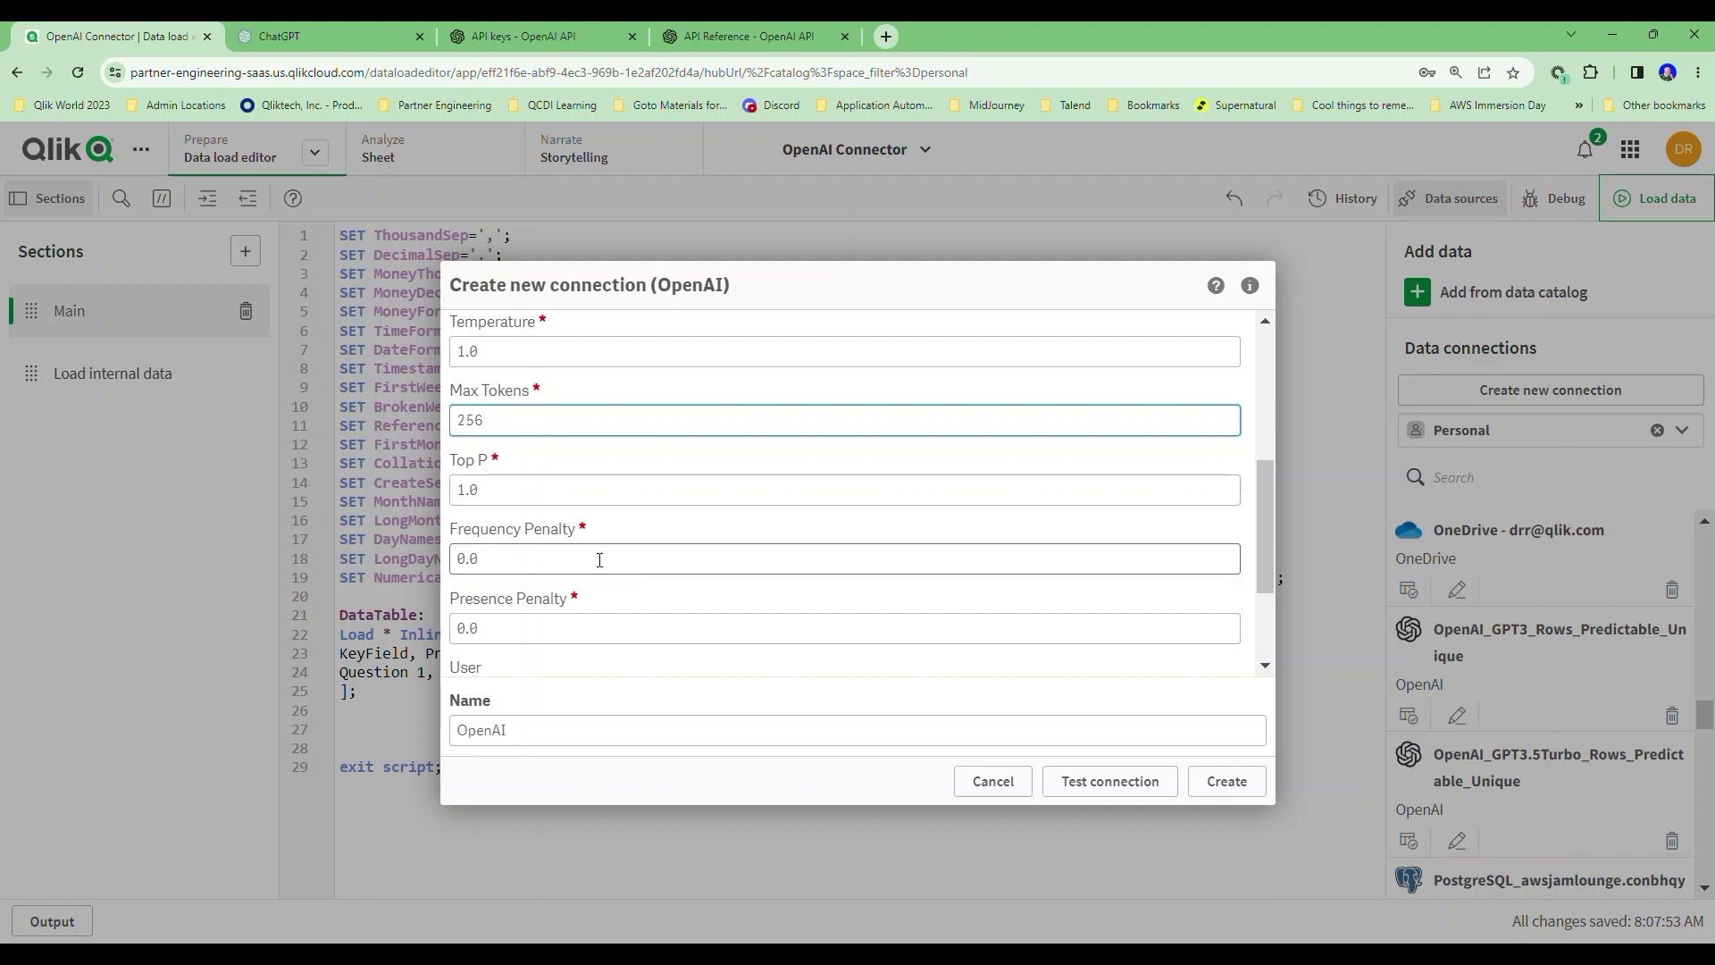
Name the connection "OpenAI 3.5 Default"
scroll(592, 626, down, 1)
click(574, 731)
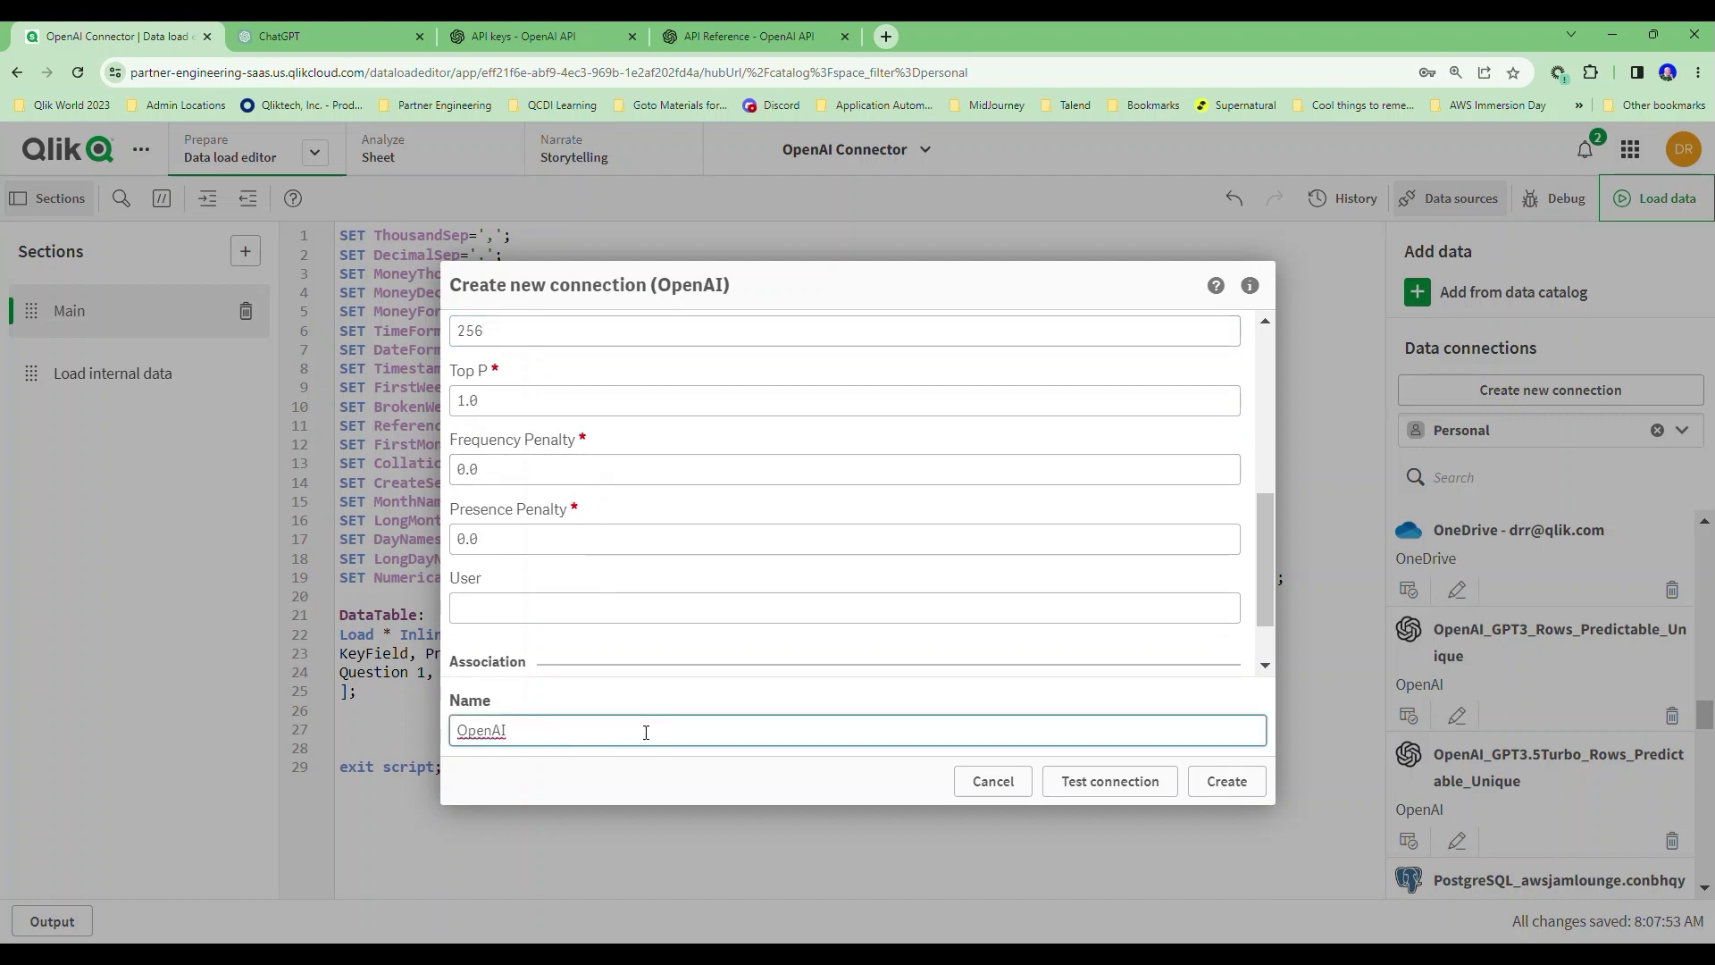
text(3.5)
text(T)
key(BackSpace)
text(Default)
Set the connection's Association Field to KeyField
scroll(816, 609, down, 1)
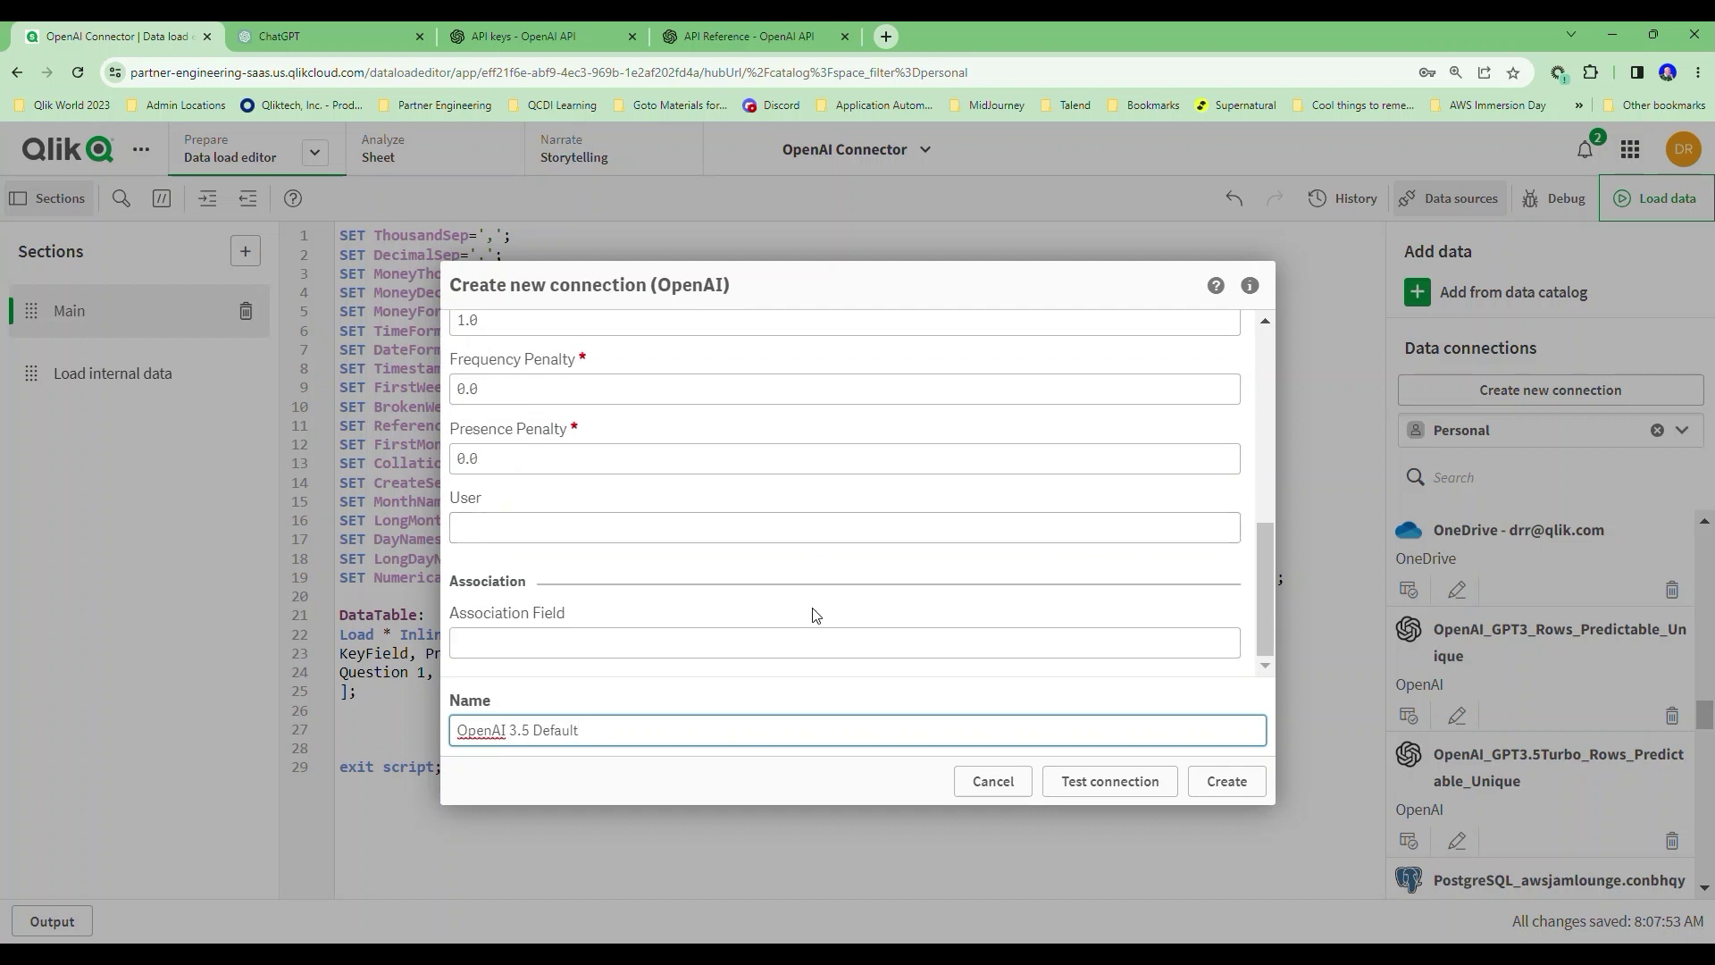
click(633, 645)
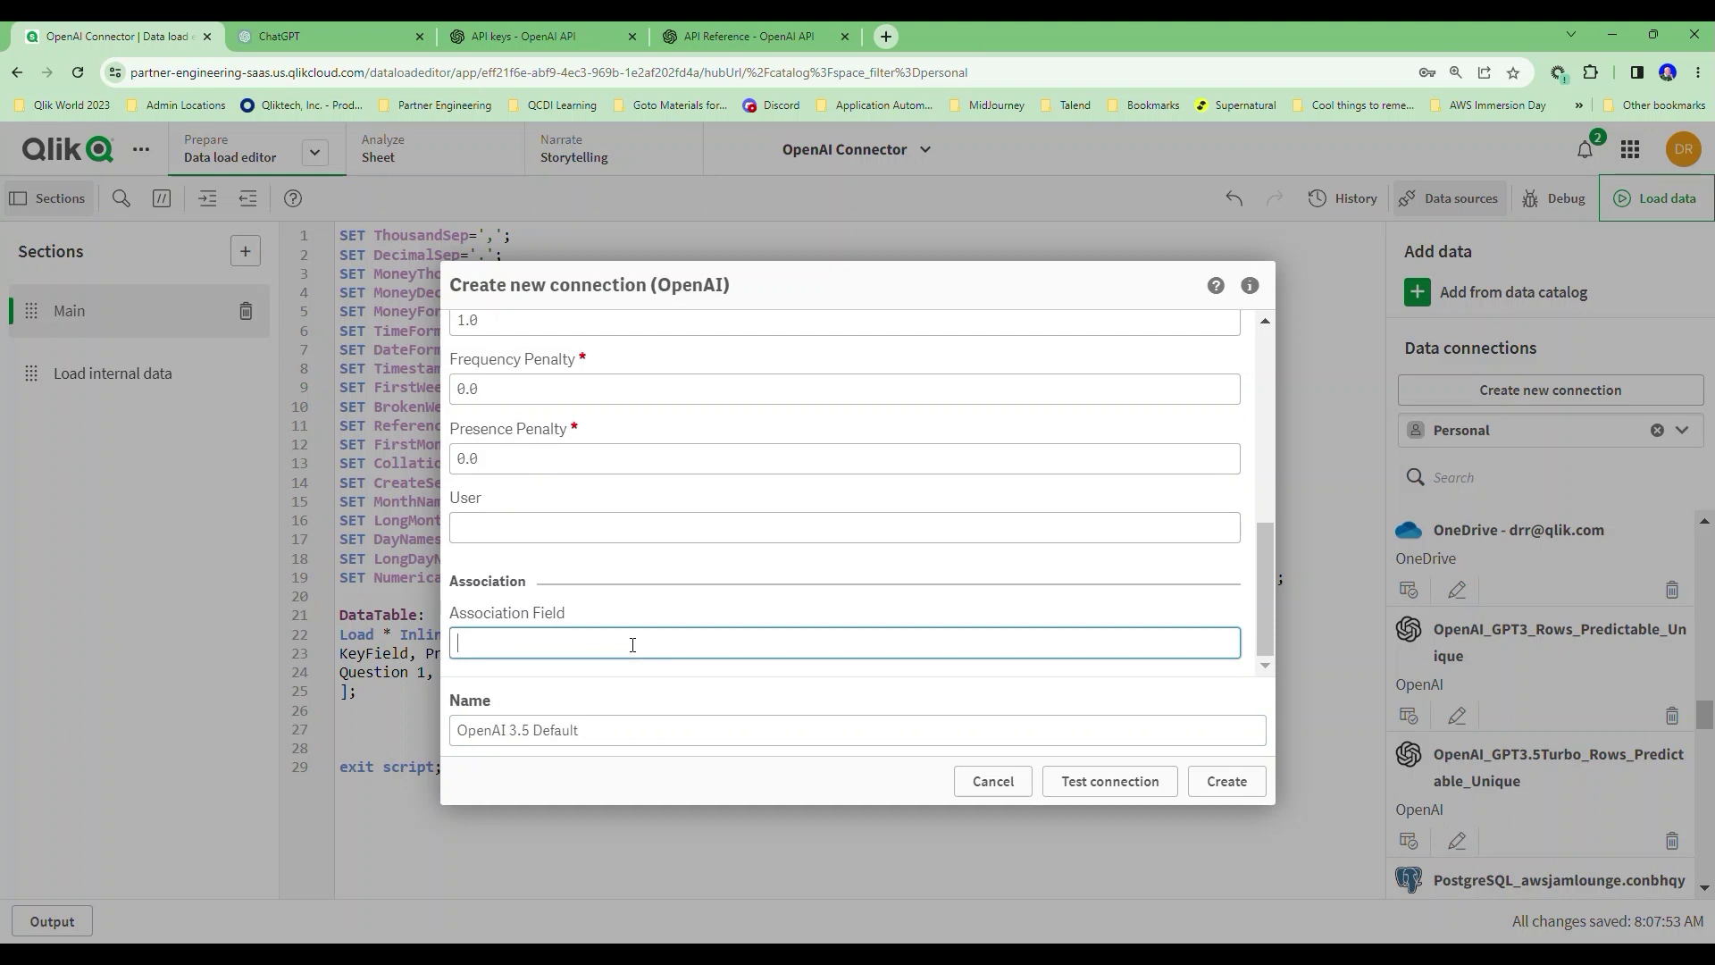
text(KeyField)
Test the OpenAI connection, dismiss the test result and create the connection
click(1120, 779)
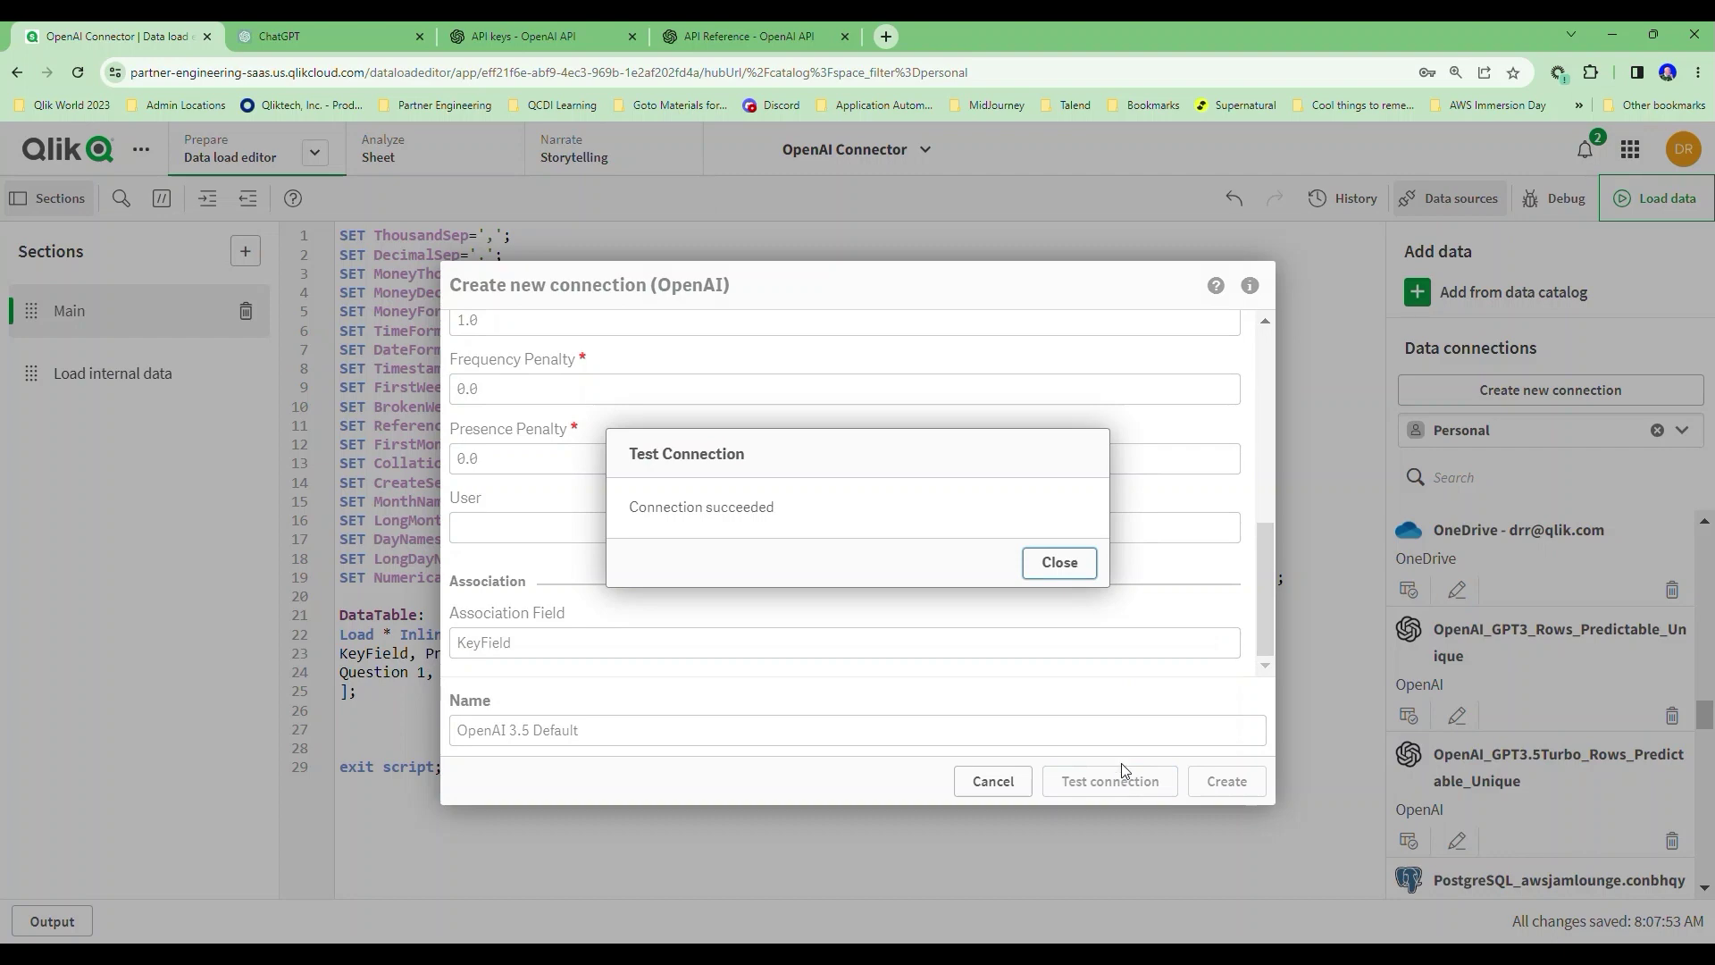
click(1087, 566)
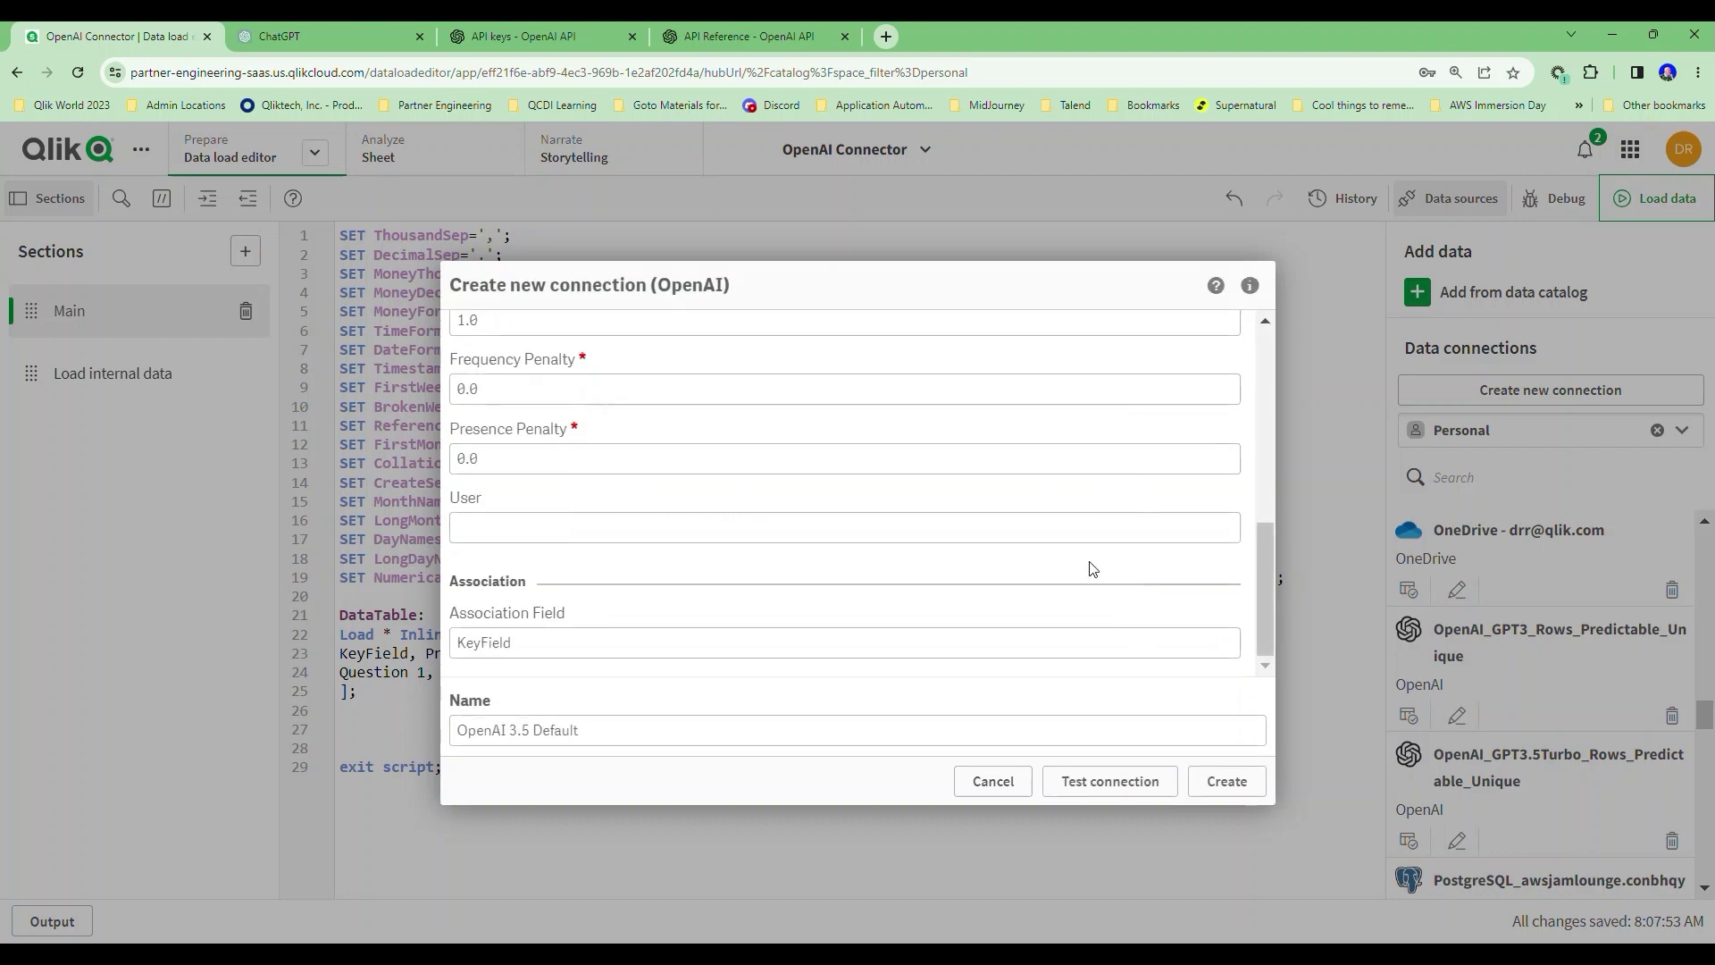
click(1226, 782)
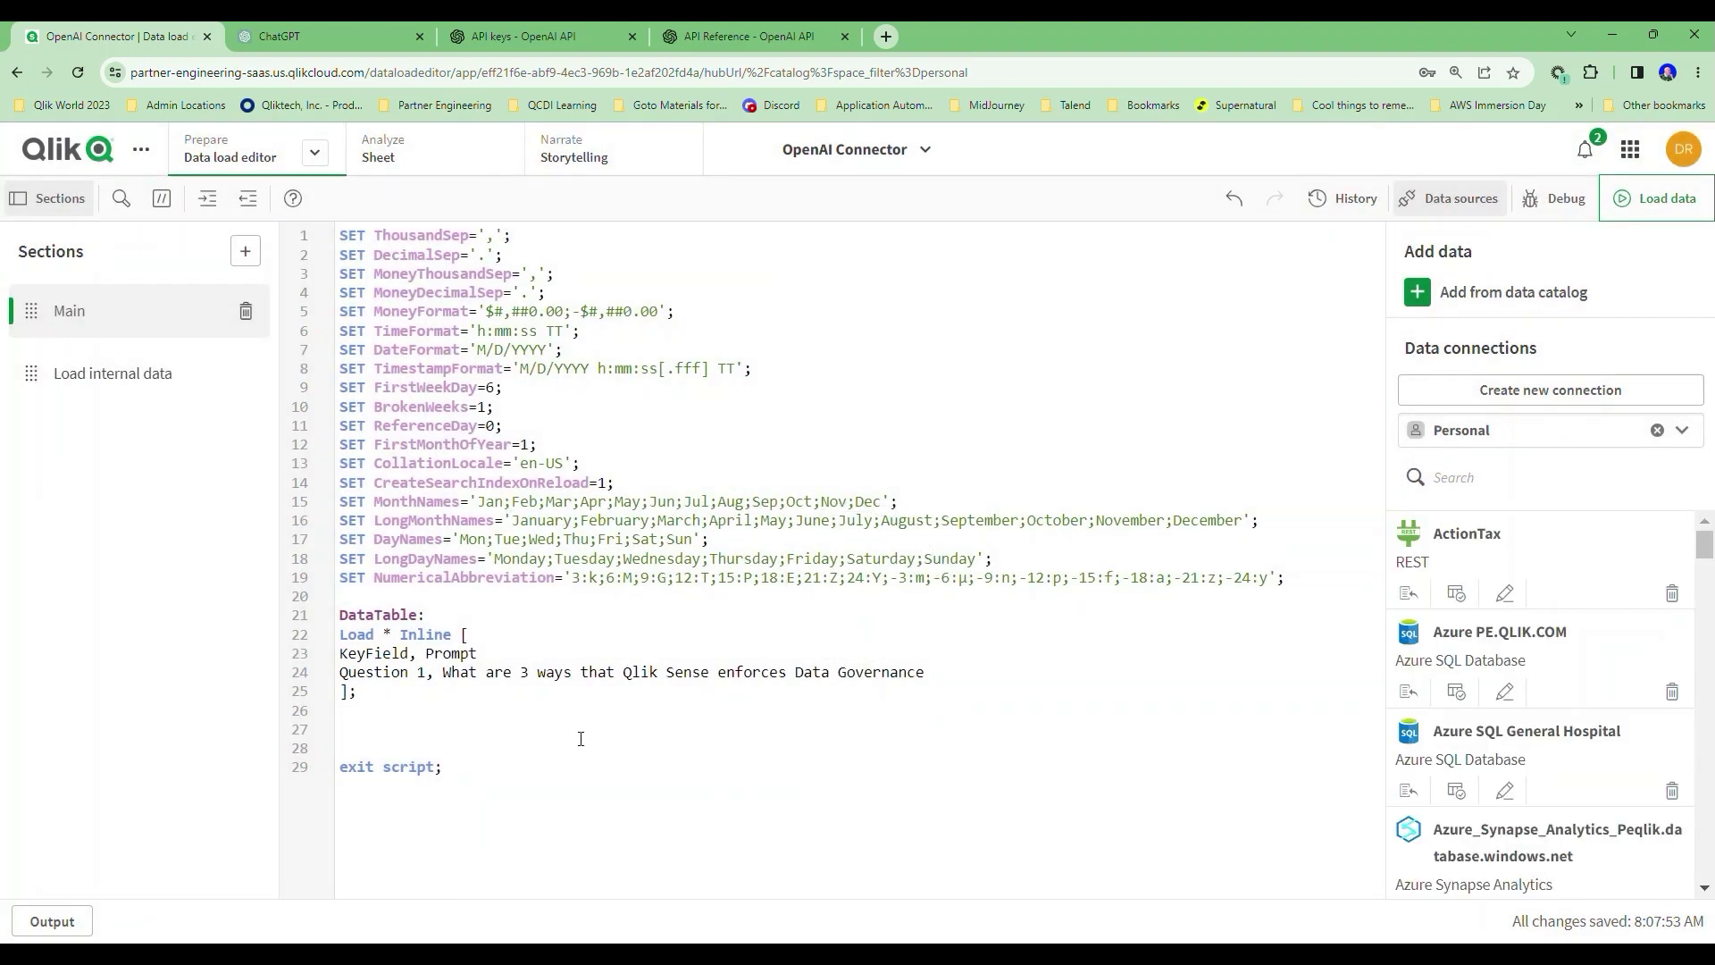
Open the data selection of the OpenAI 3.5 Default connection and set Resident Table to DataTable and Data Field to Prompt
scroll(1483, 589, down, 10)
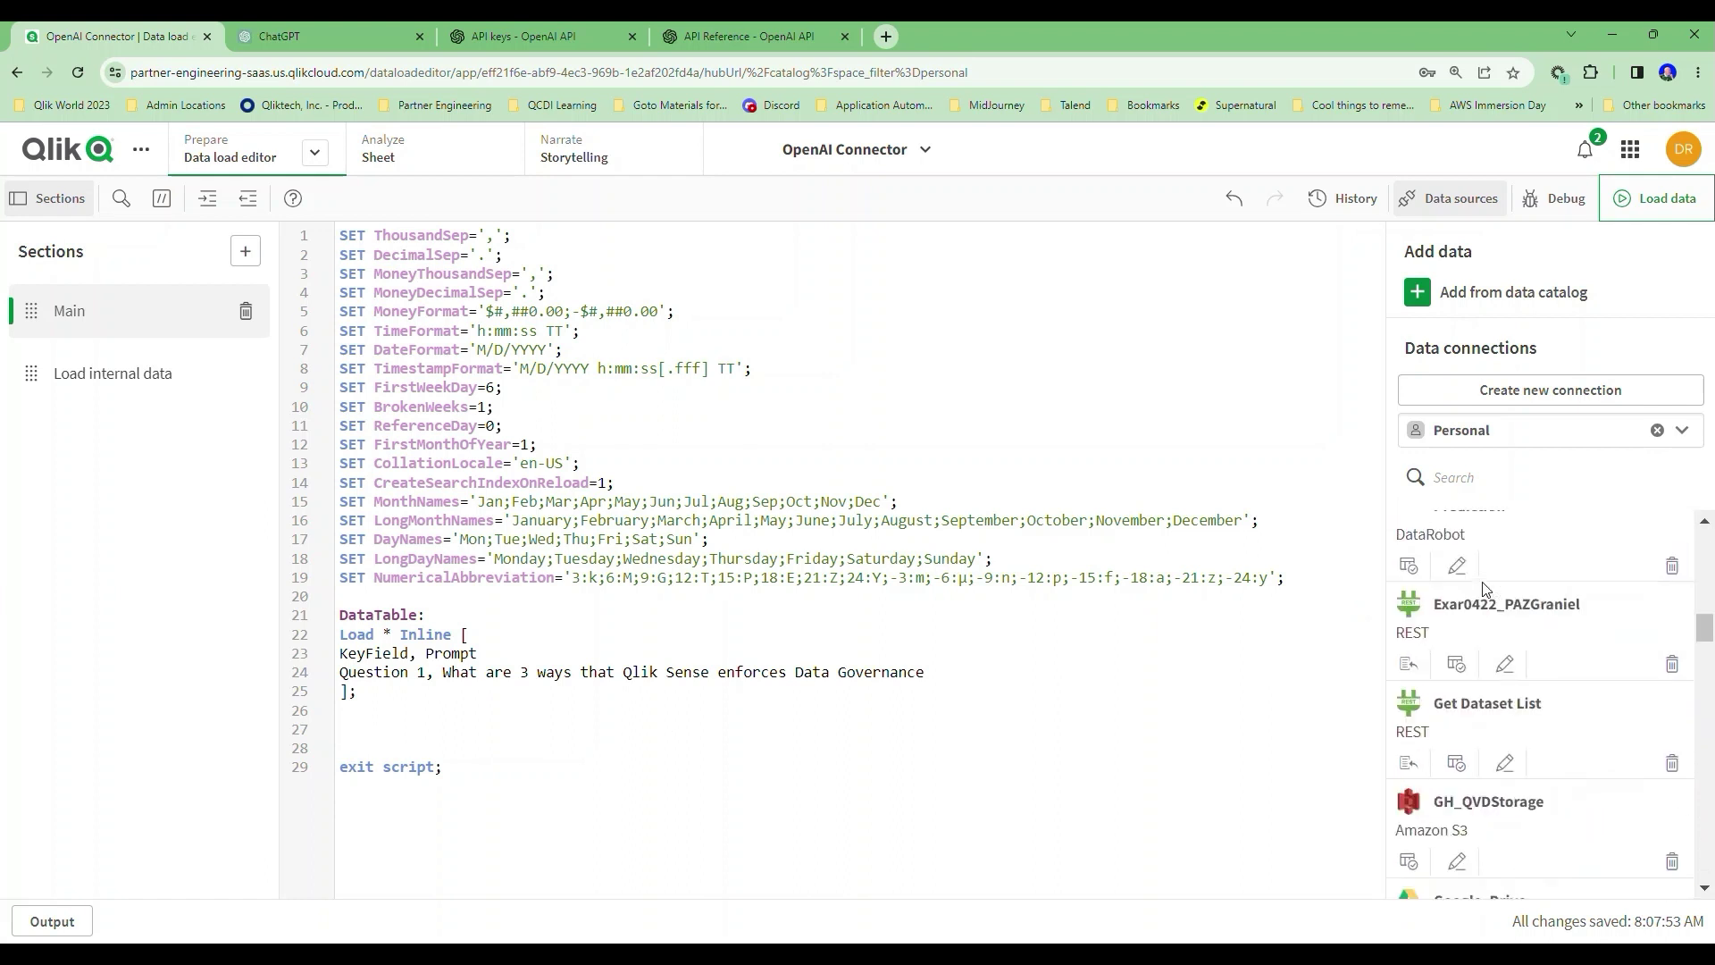
scroll(1483, 590, down, 5)
scroll(1456, 590, up, 2)
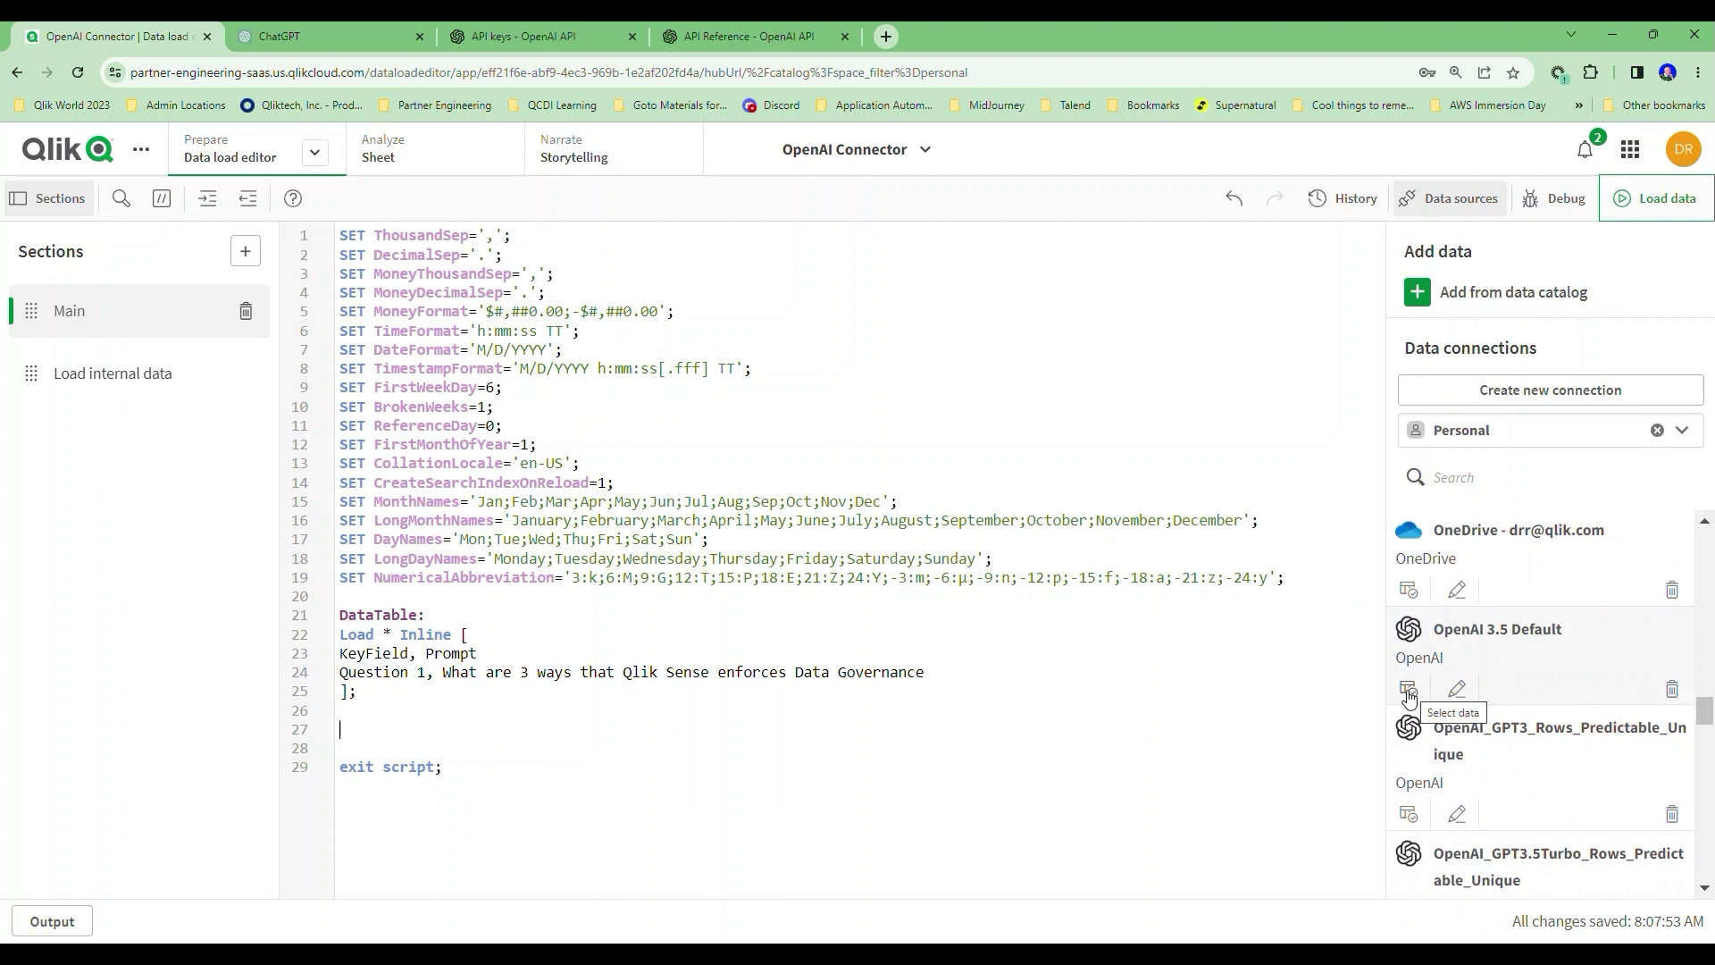
click(1409, 692)
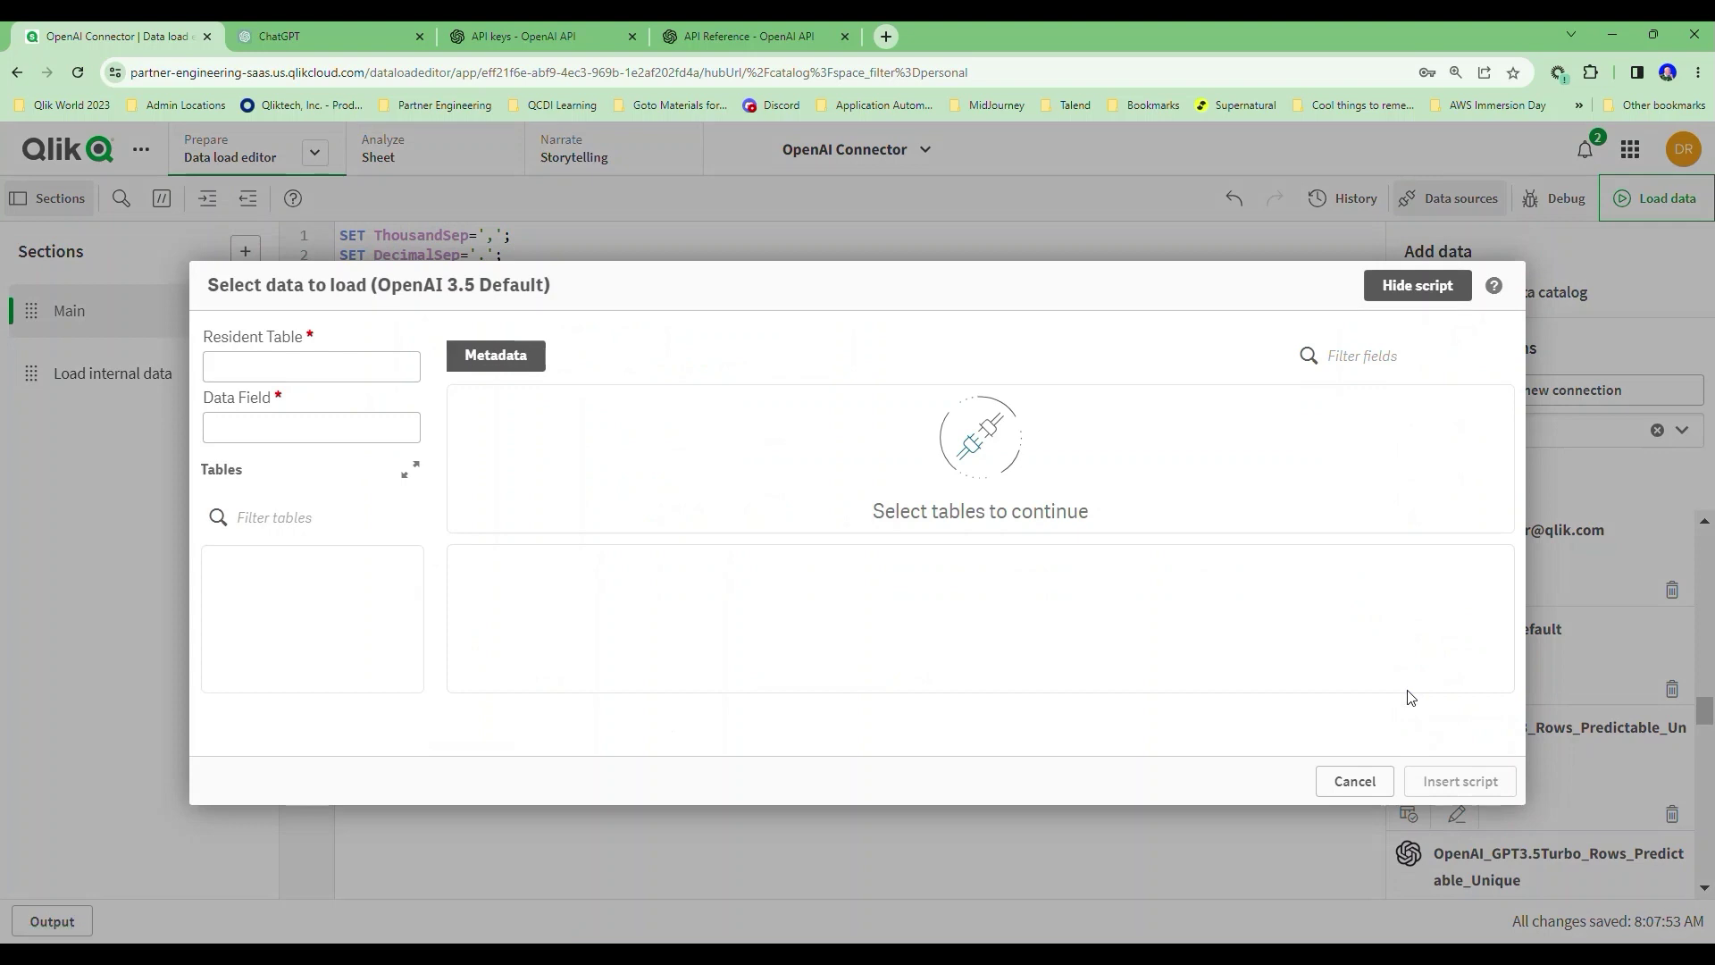
click(306, 368)
text(DataTable)
key(Tab)
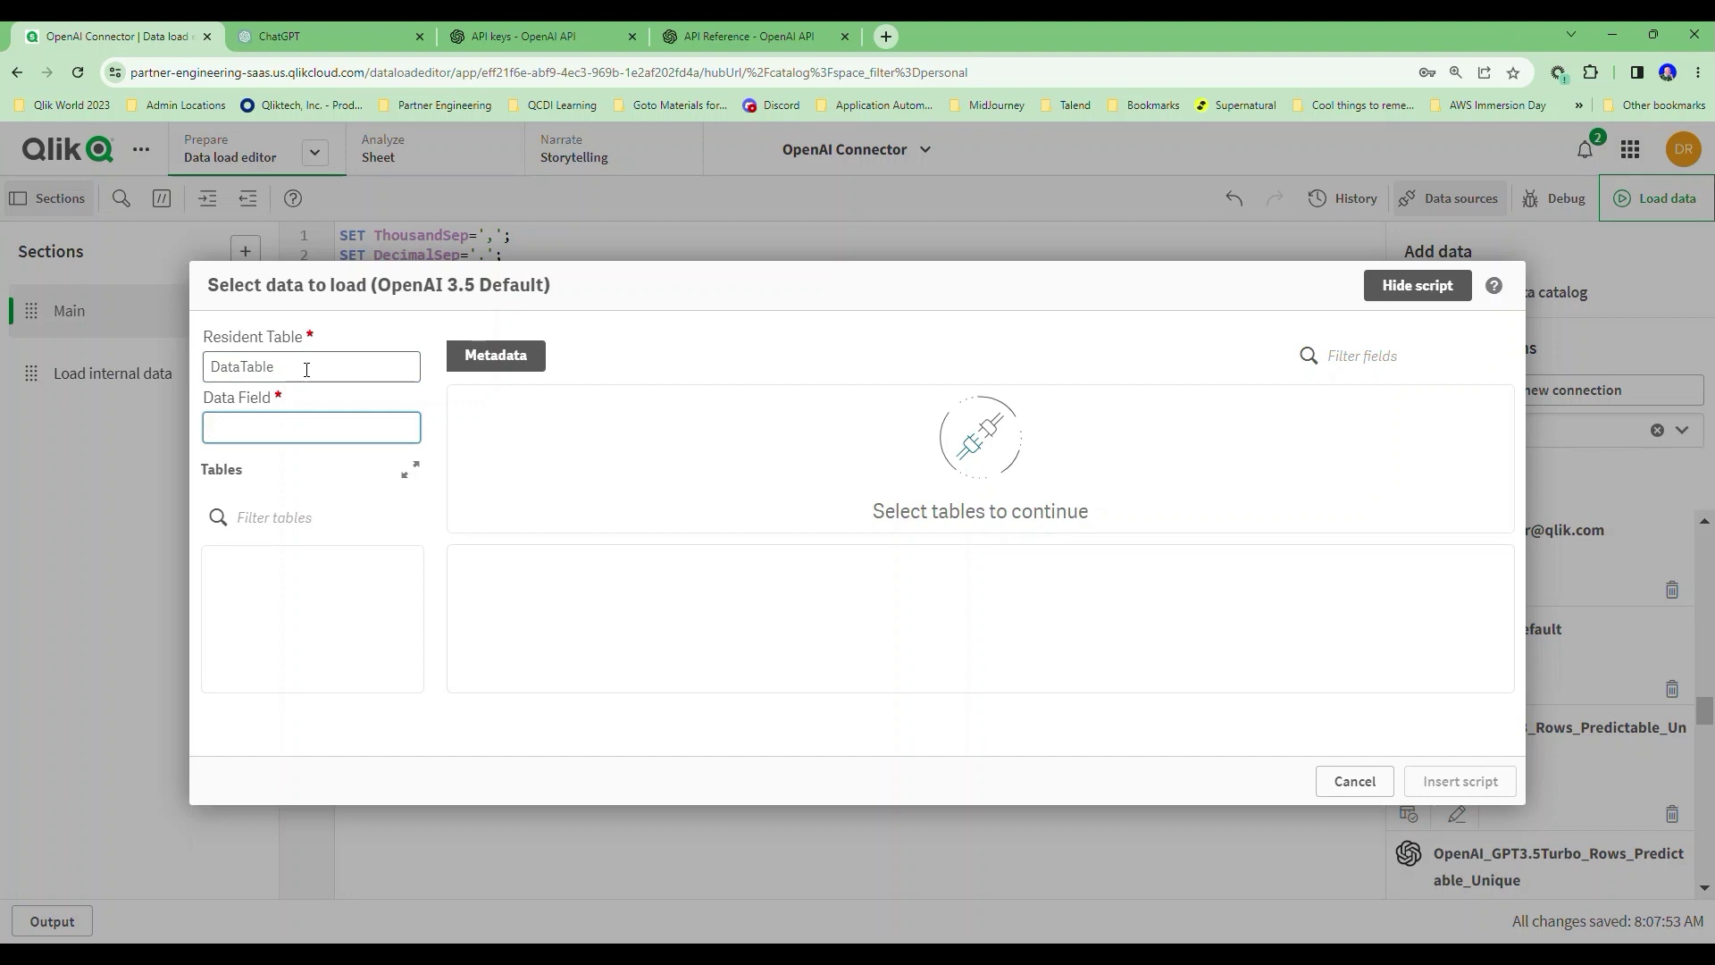
text(Prompt)
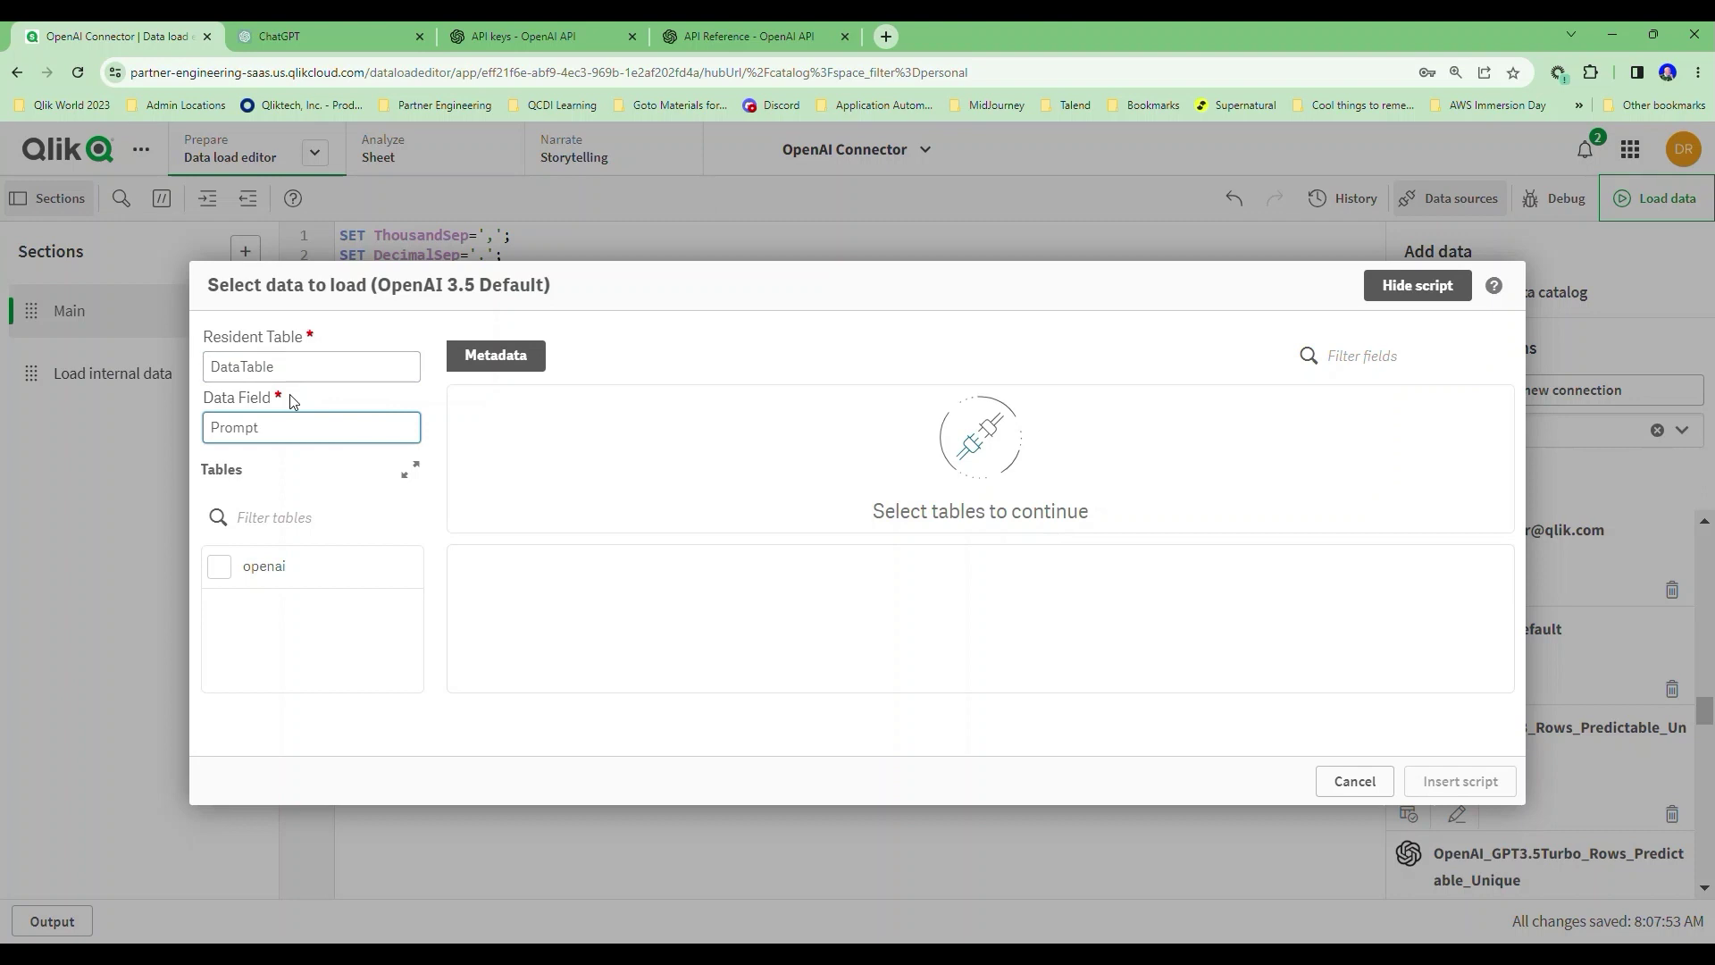
Select the openai table with all its fields and insert its load script
click(220, 566)
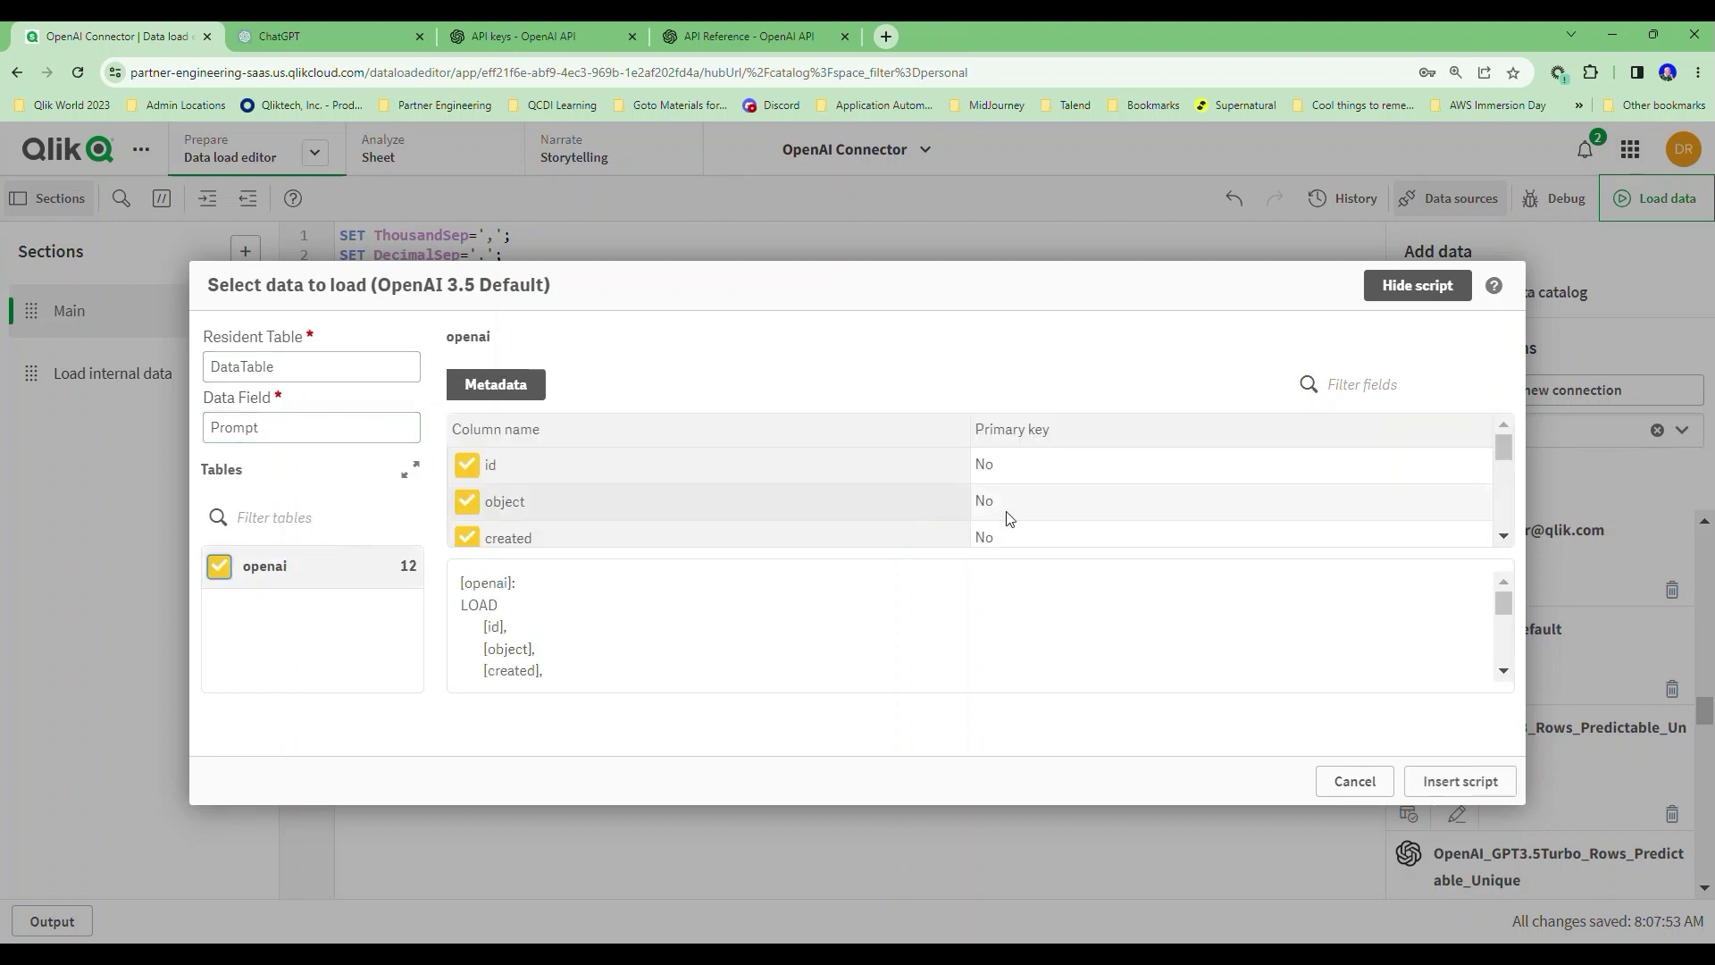
drag(1504, 454, 1507, 489)
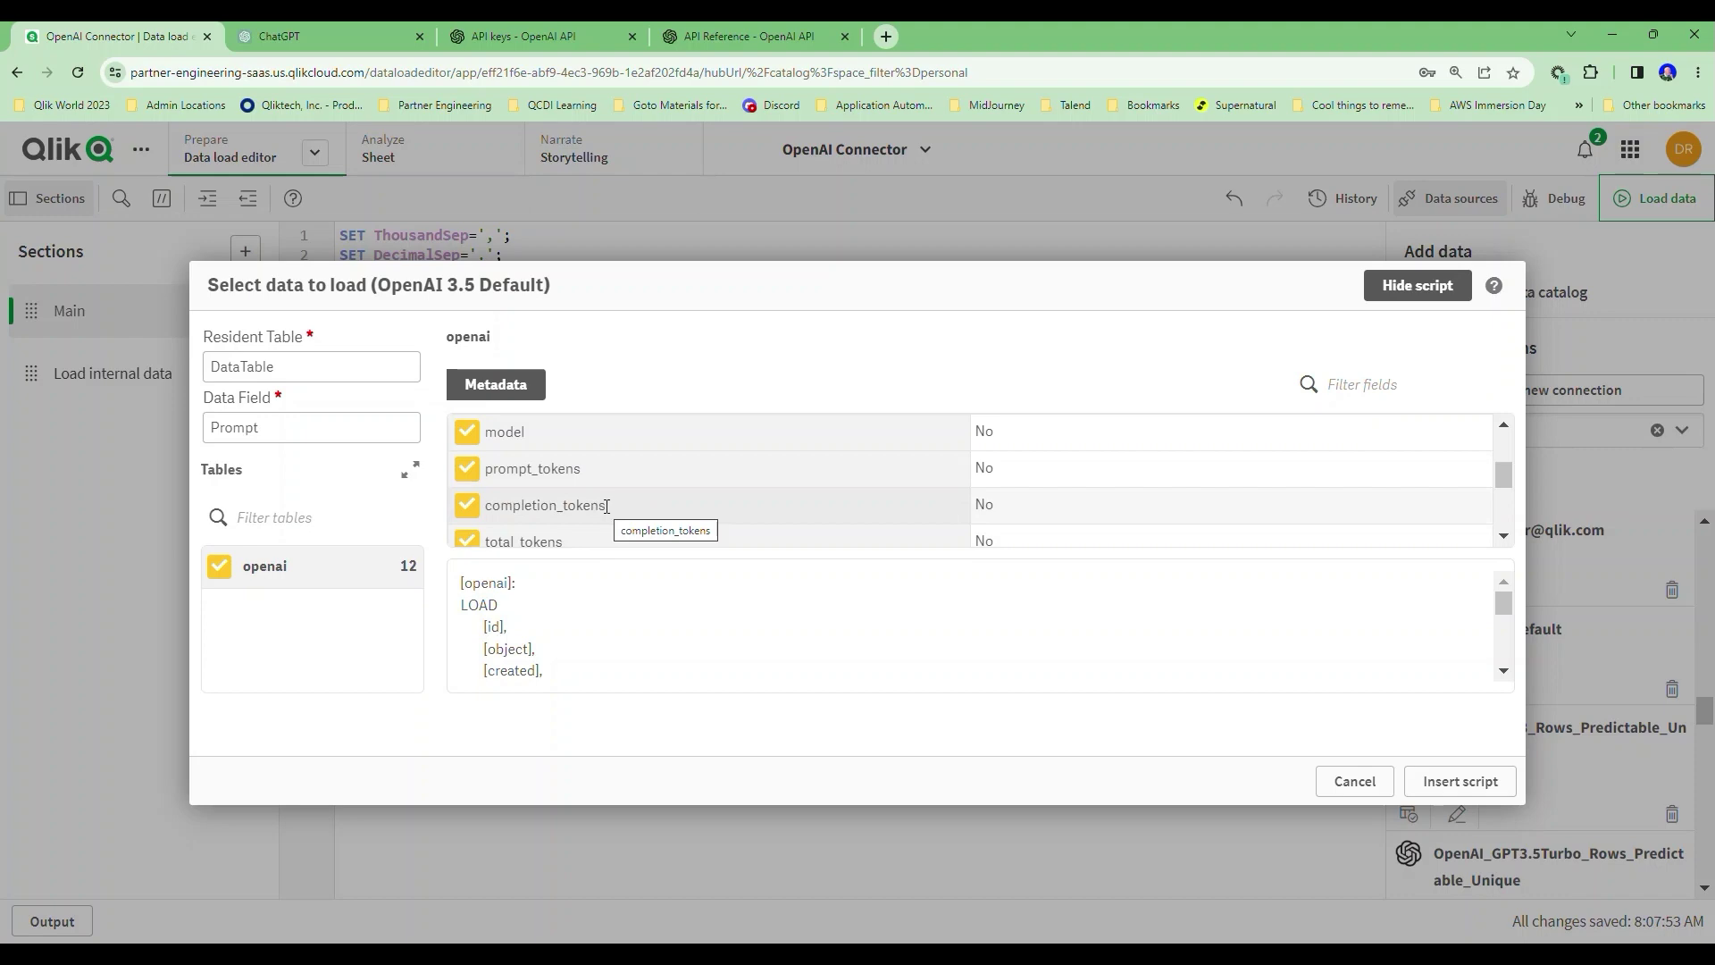
scroll(608, 509, down, 5)
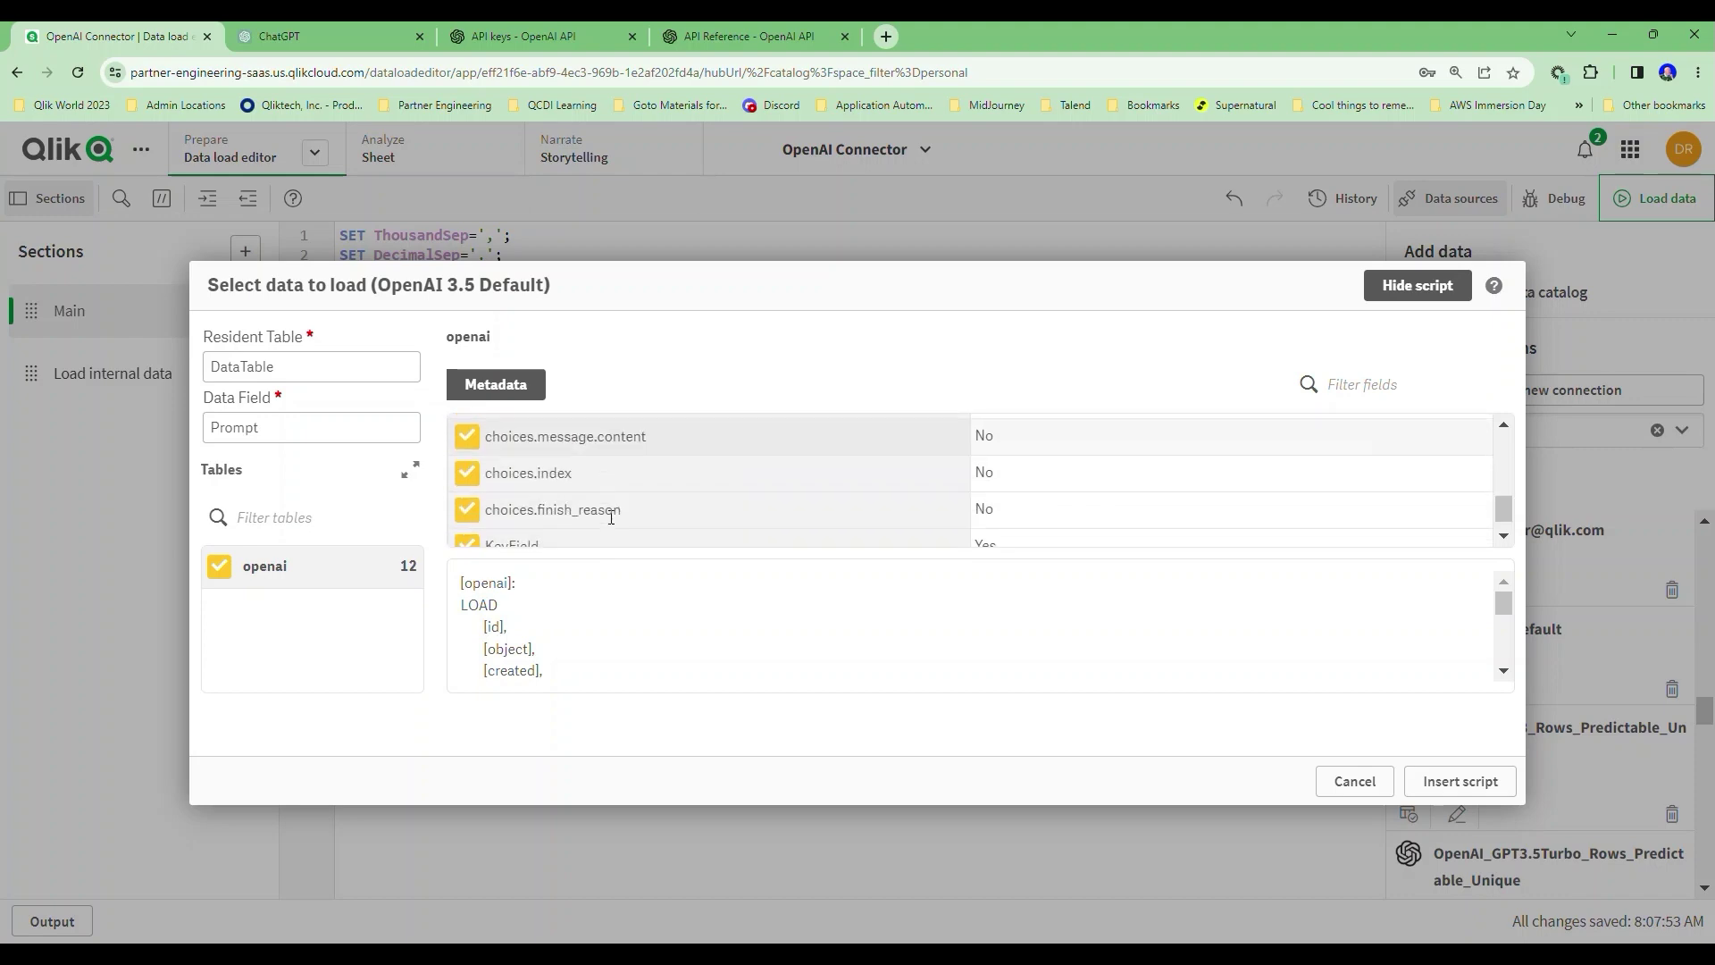
click(1461, 782)
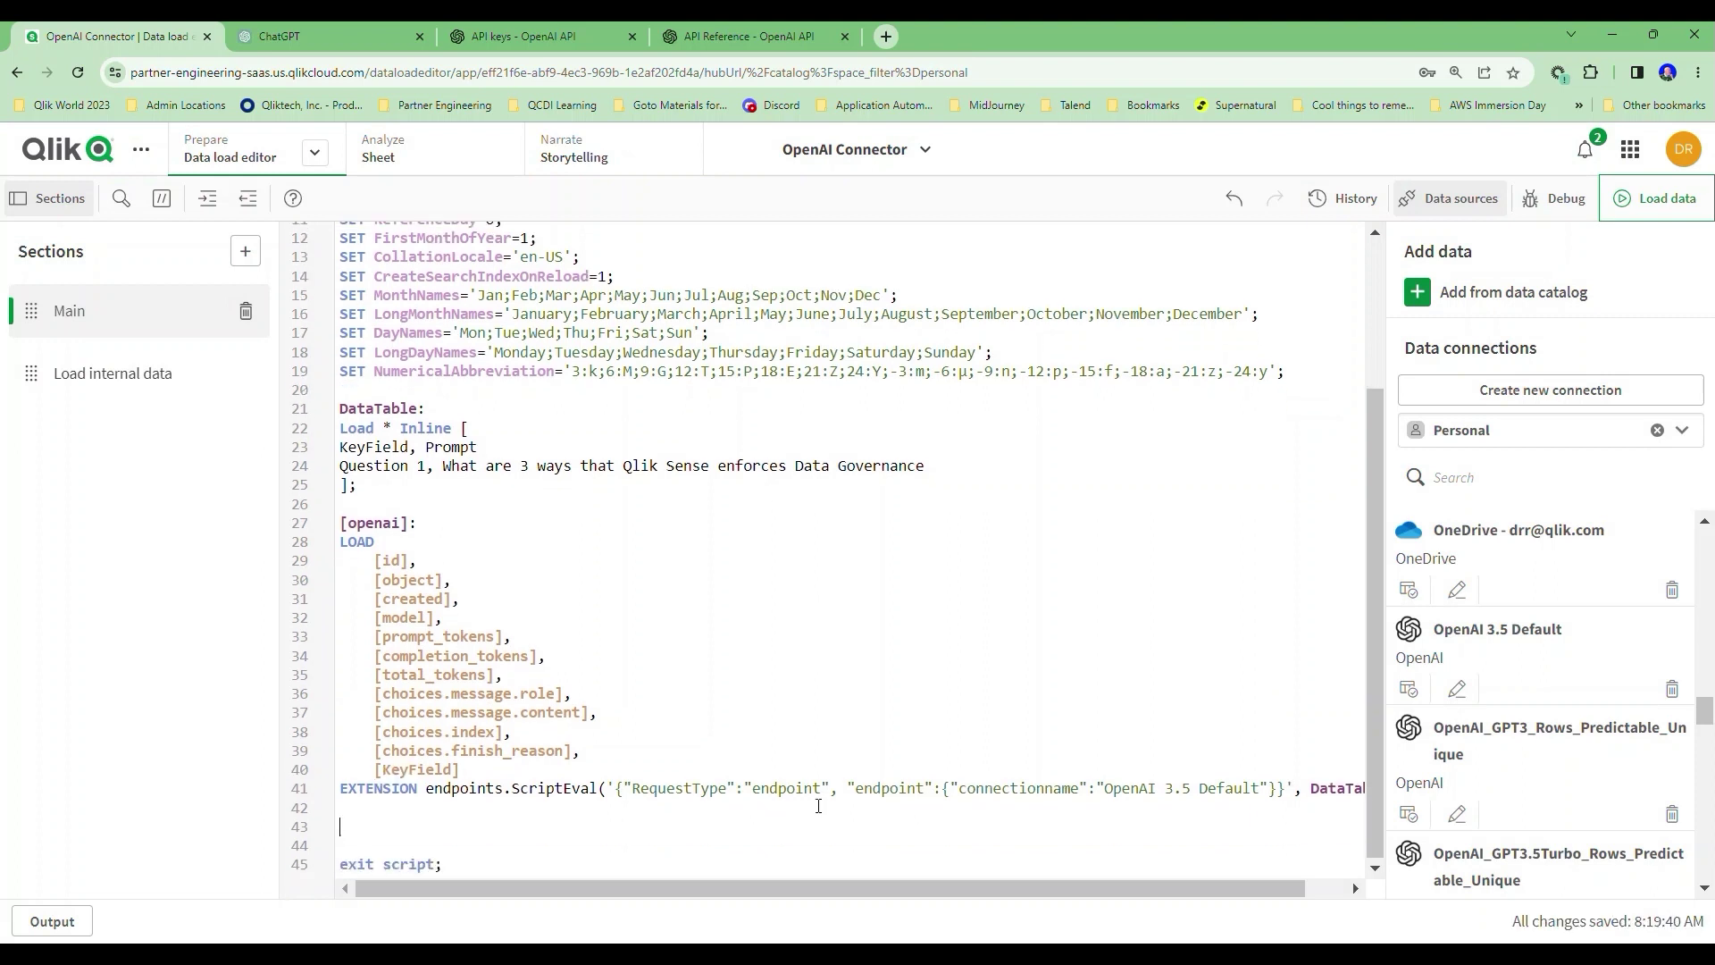
Examine the inserted openai script: its field list, the KeyField shared with the inline table, and the full EXTENSION statement
drag(804, 888, 843, 888)
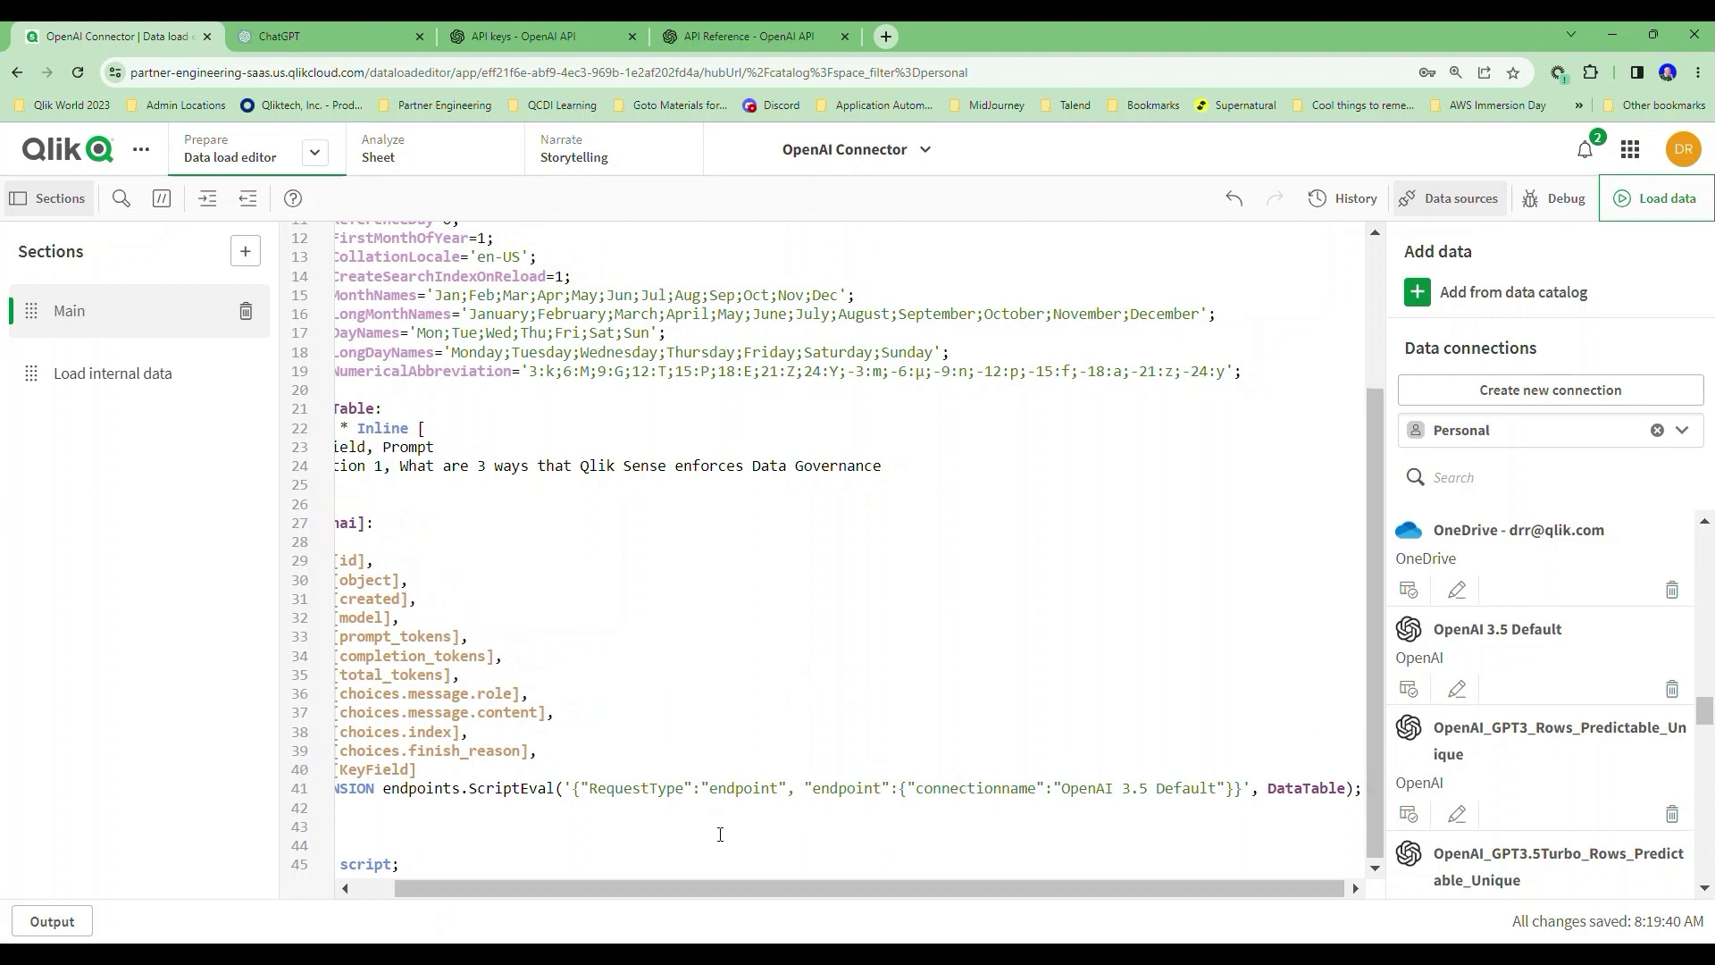
scroll(670, 888, left, 1)
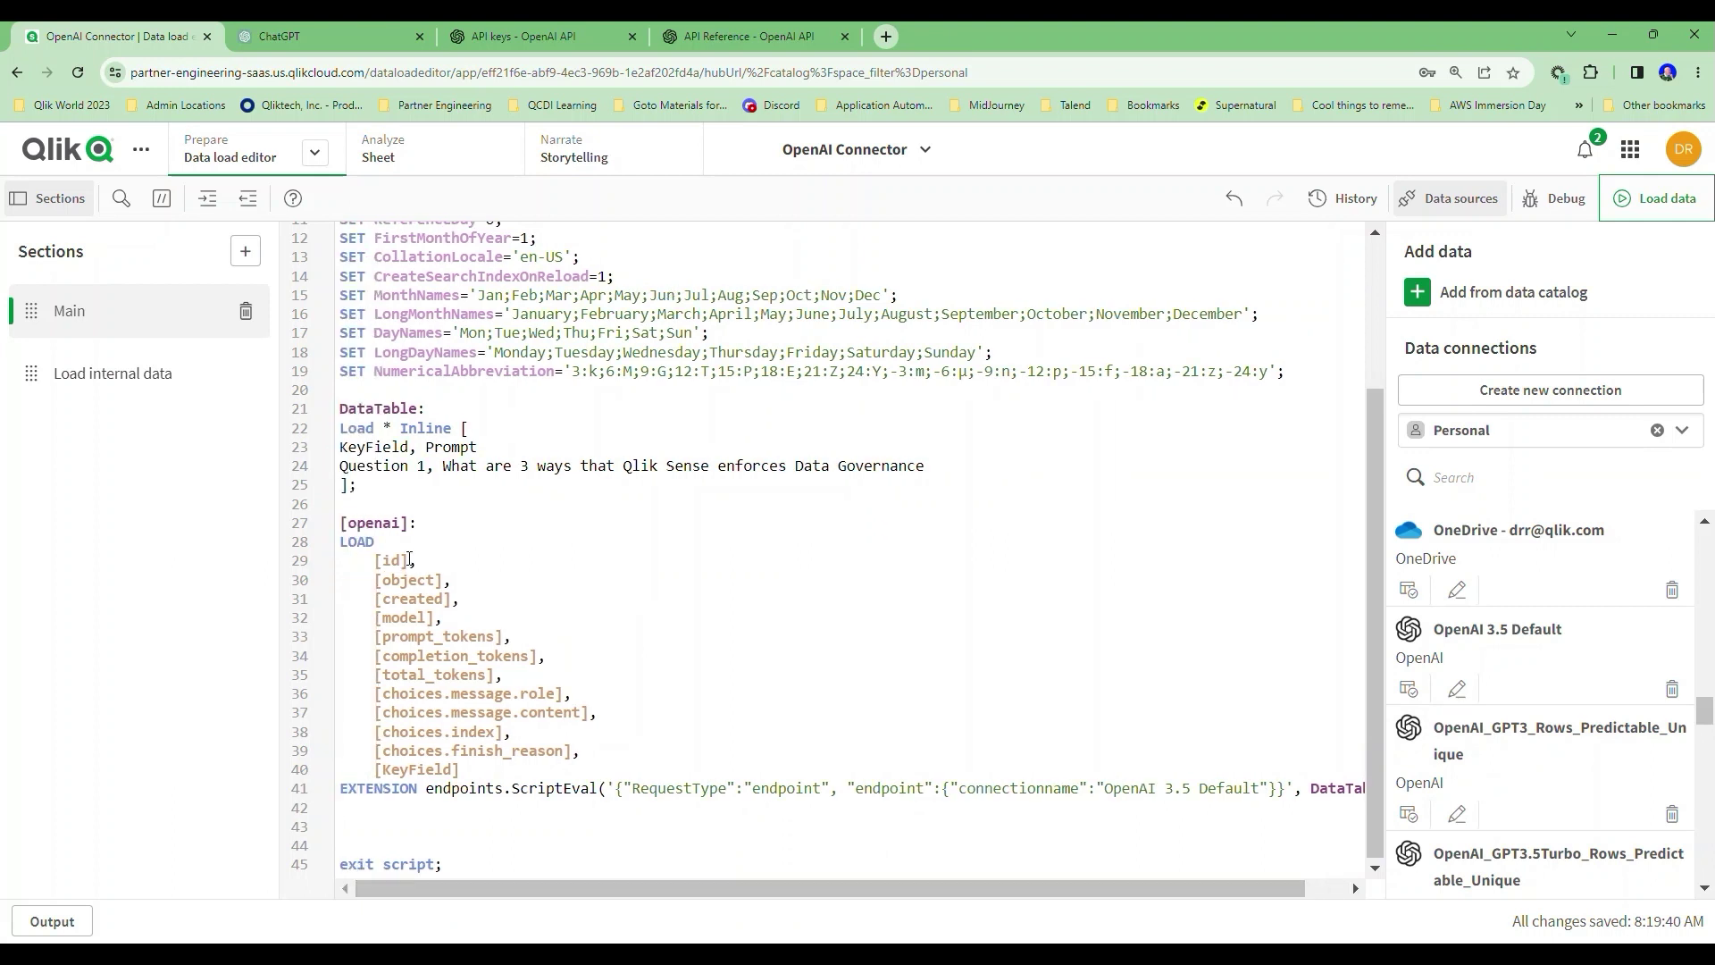
drag(482, 765, 341, 560)
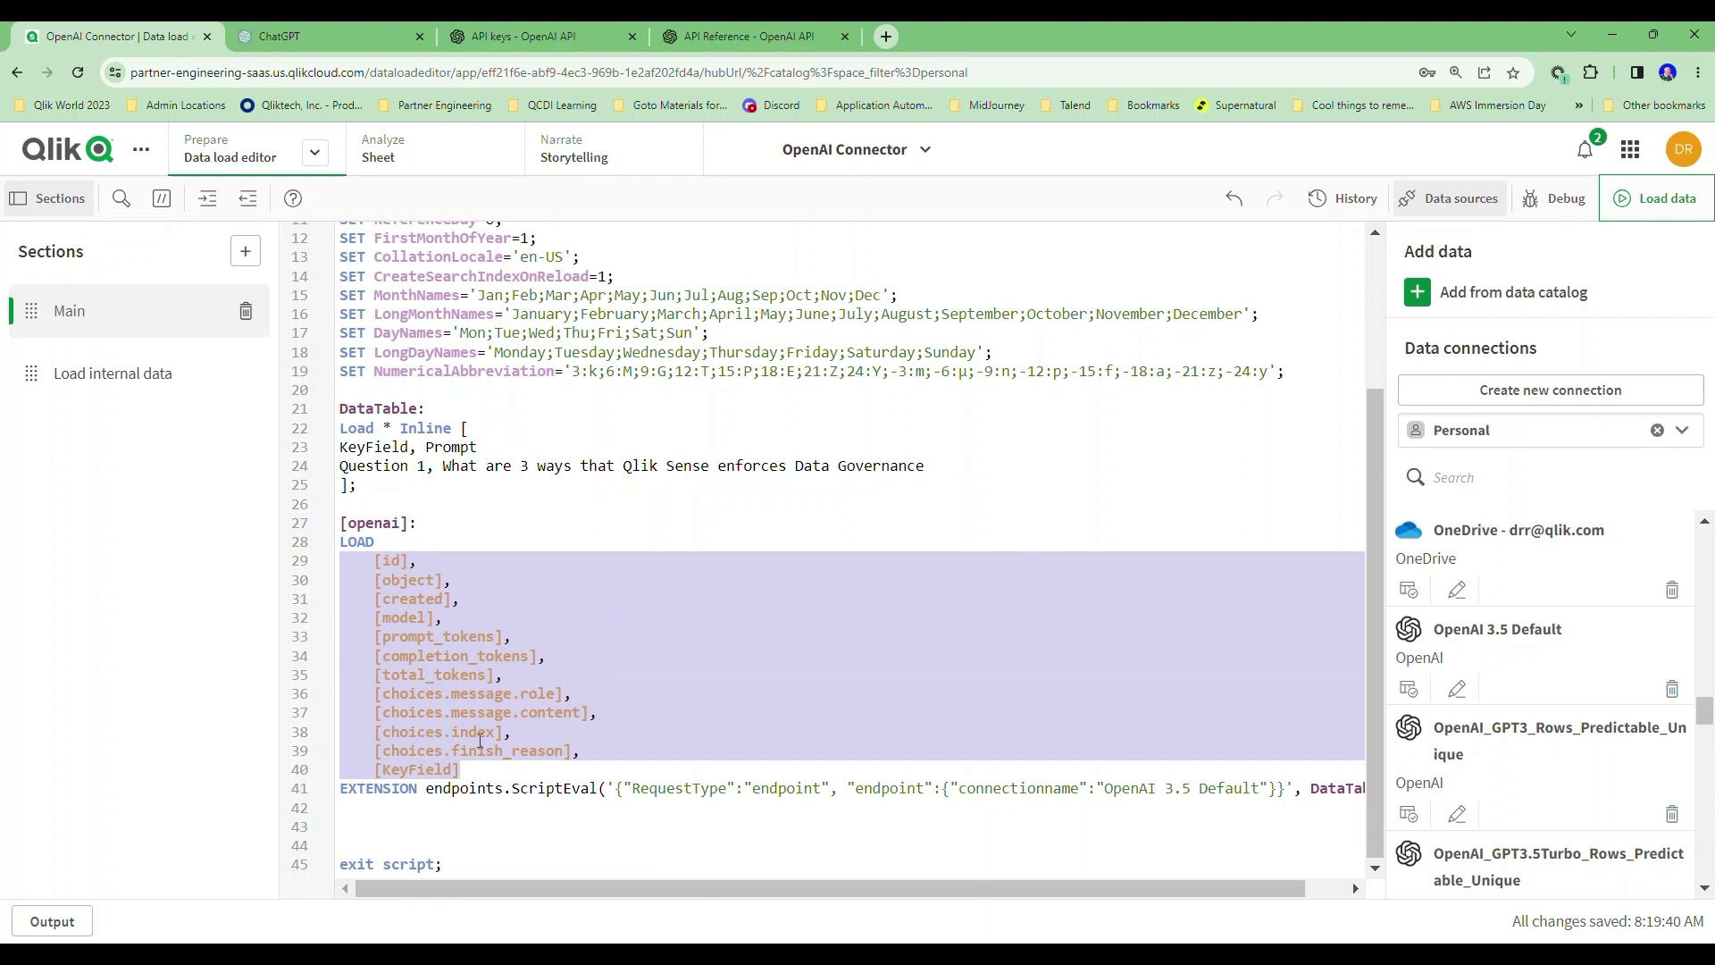
double_click(435, 768)
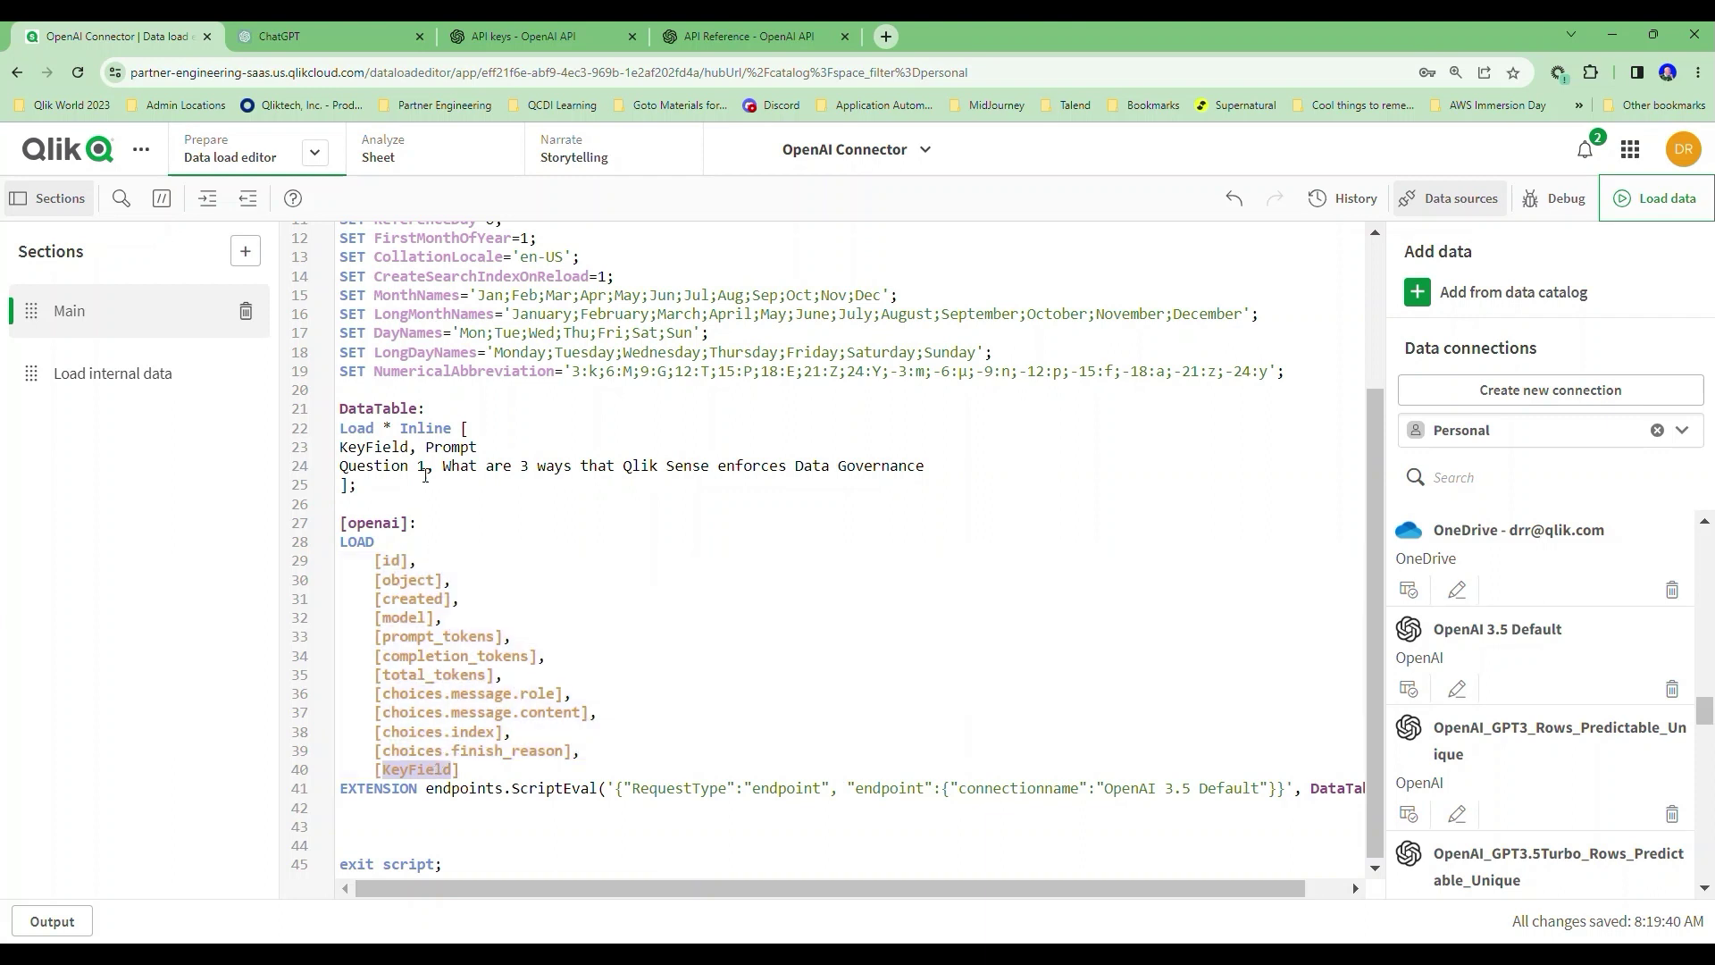
double_click(393, 446)
drag(527, 888, 810, 890)
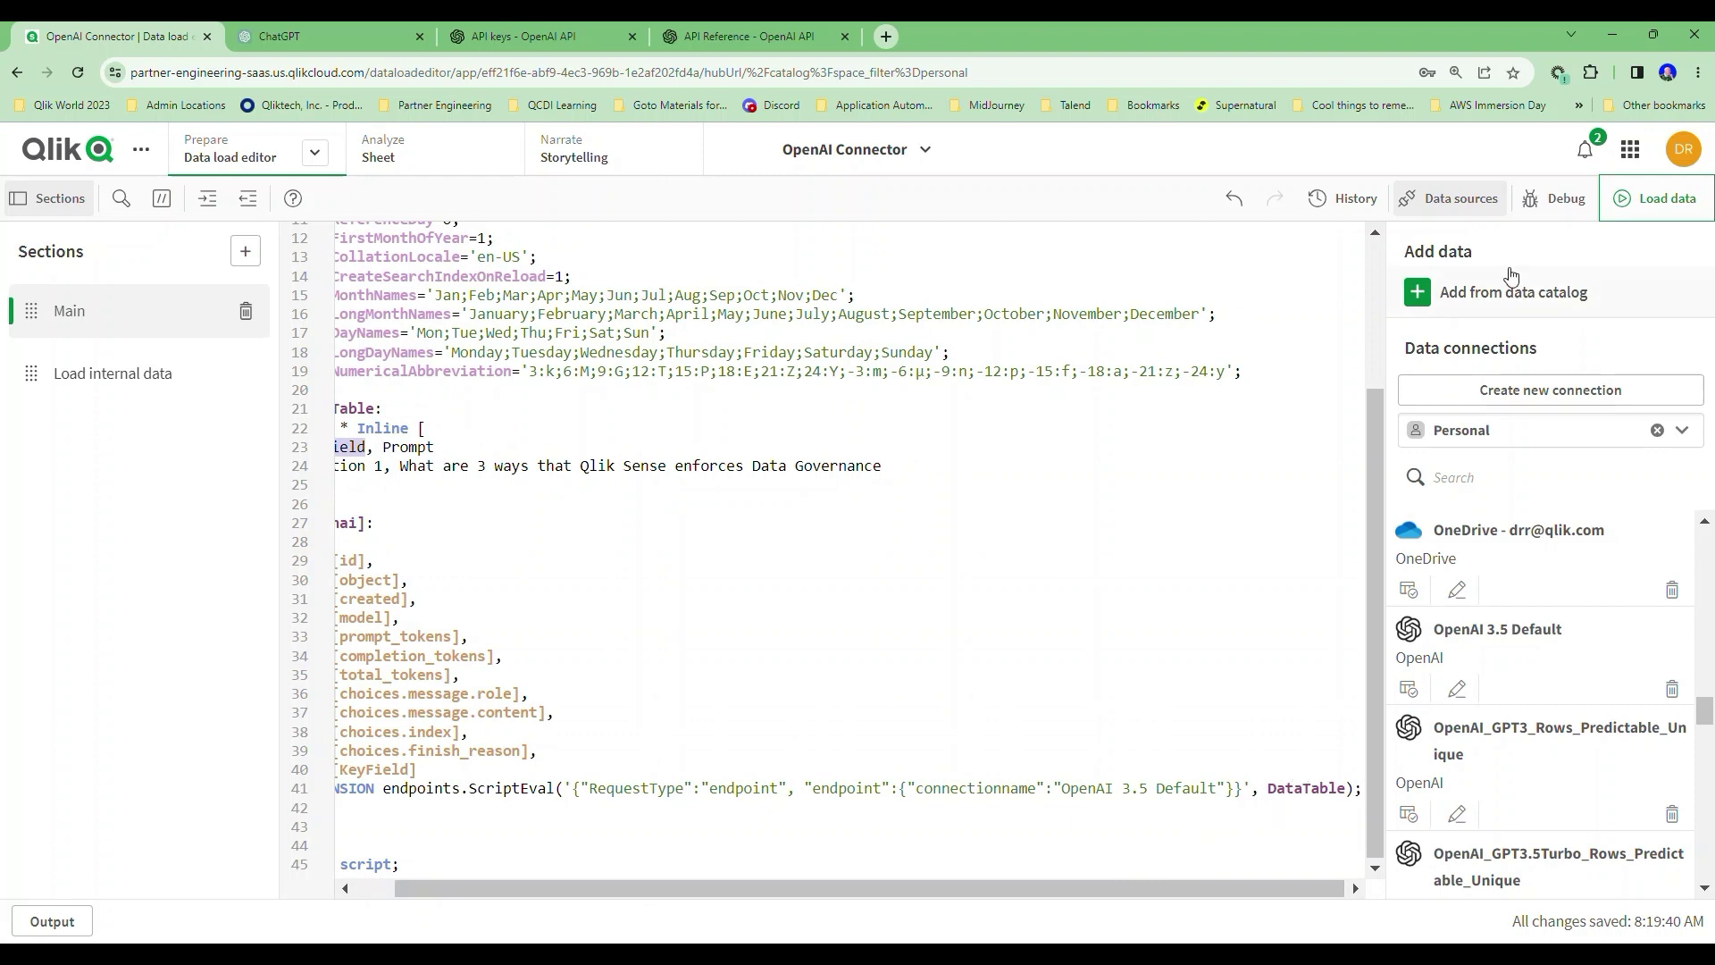
Load the app's data with the new script and dismiss the load progress report
click(1657, 216)
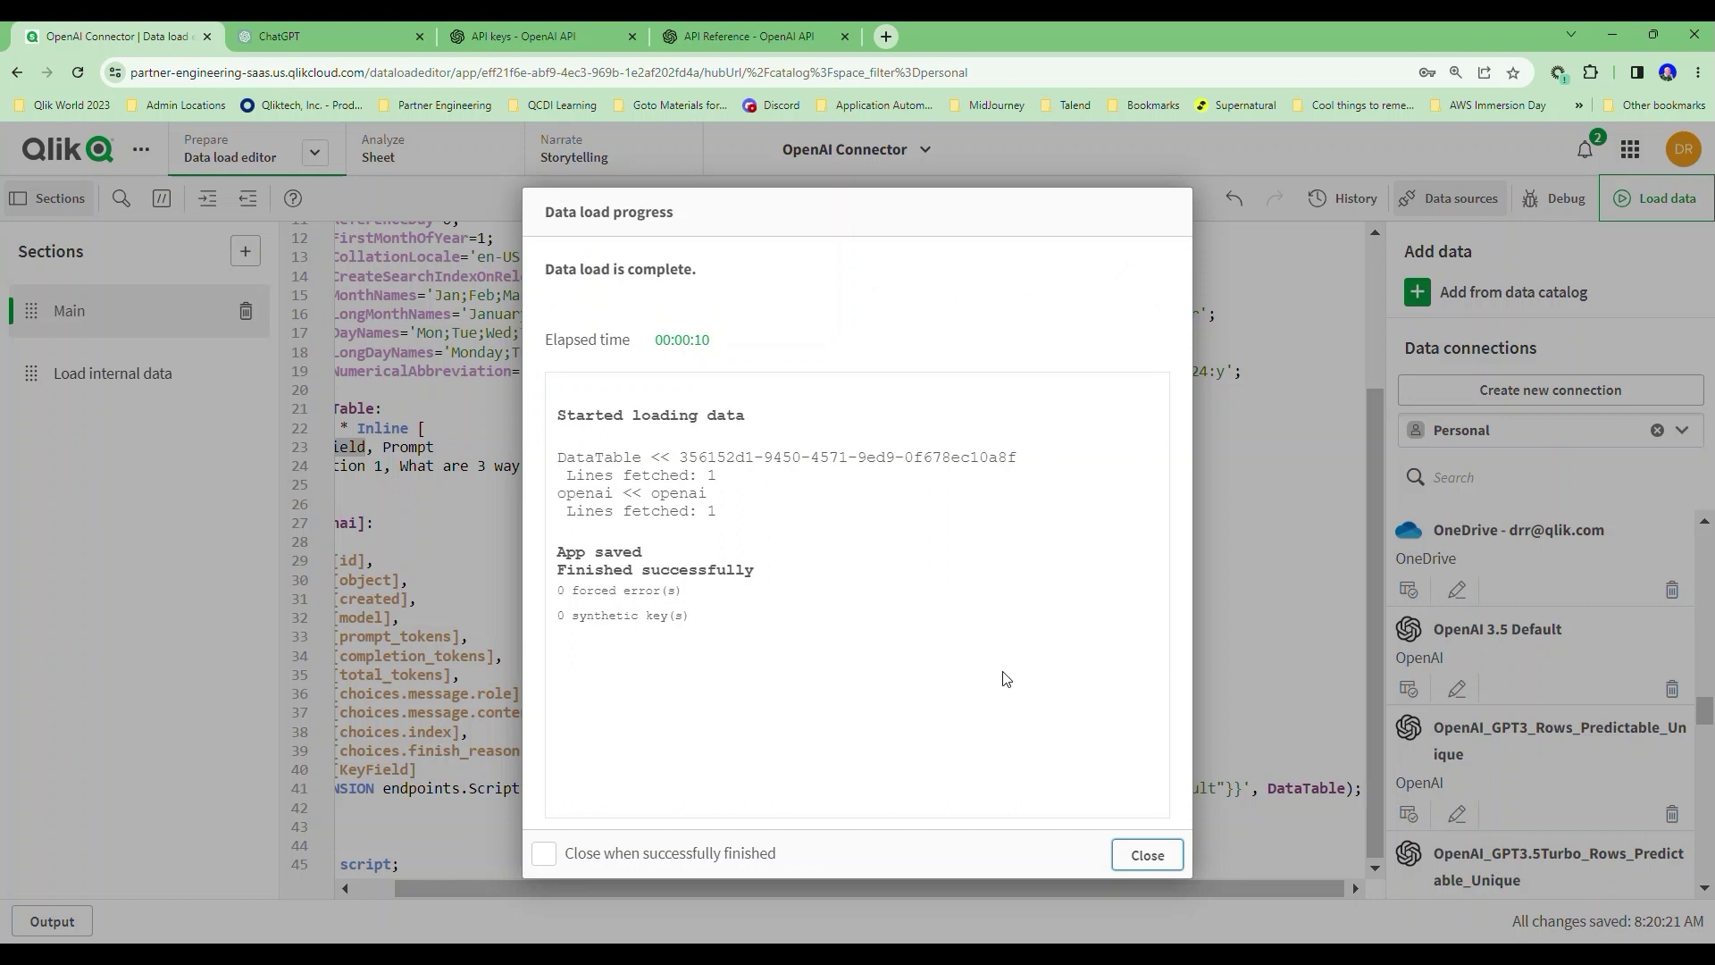
click(1148, 855)
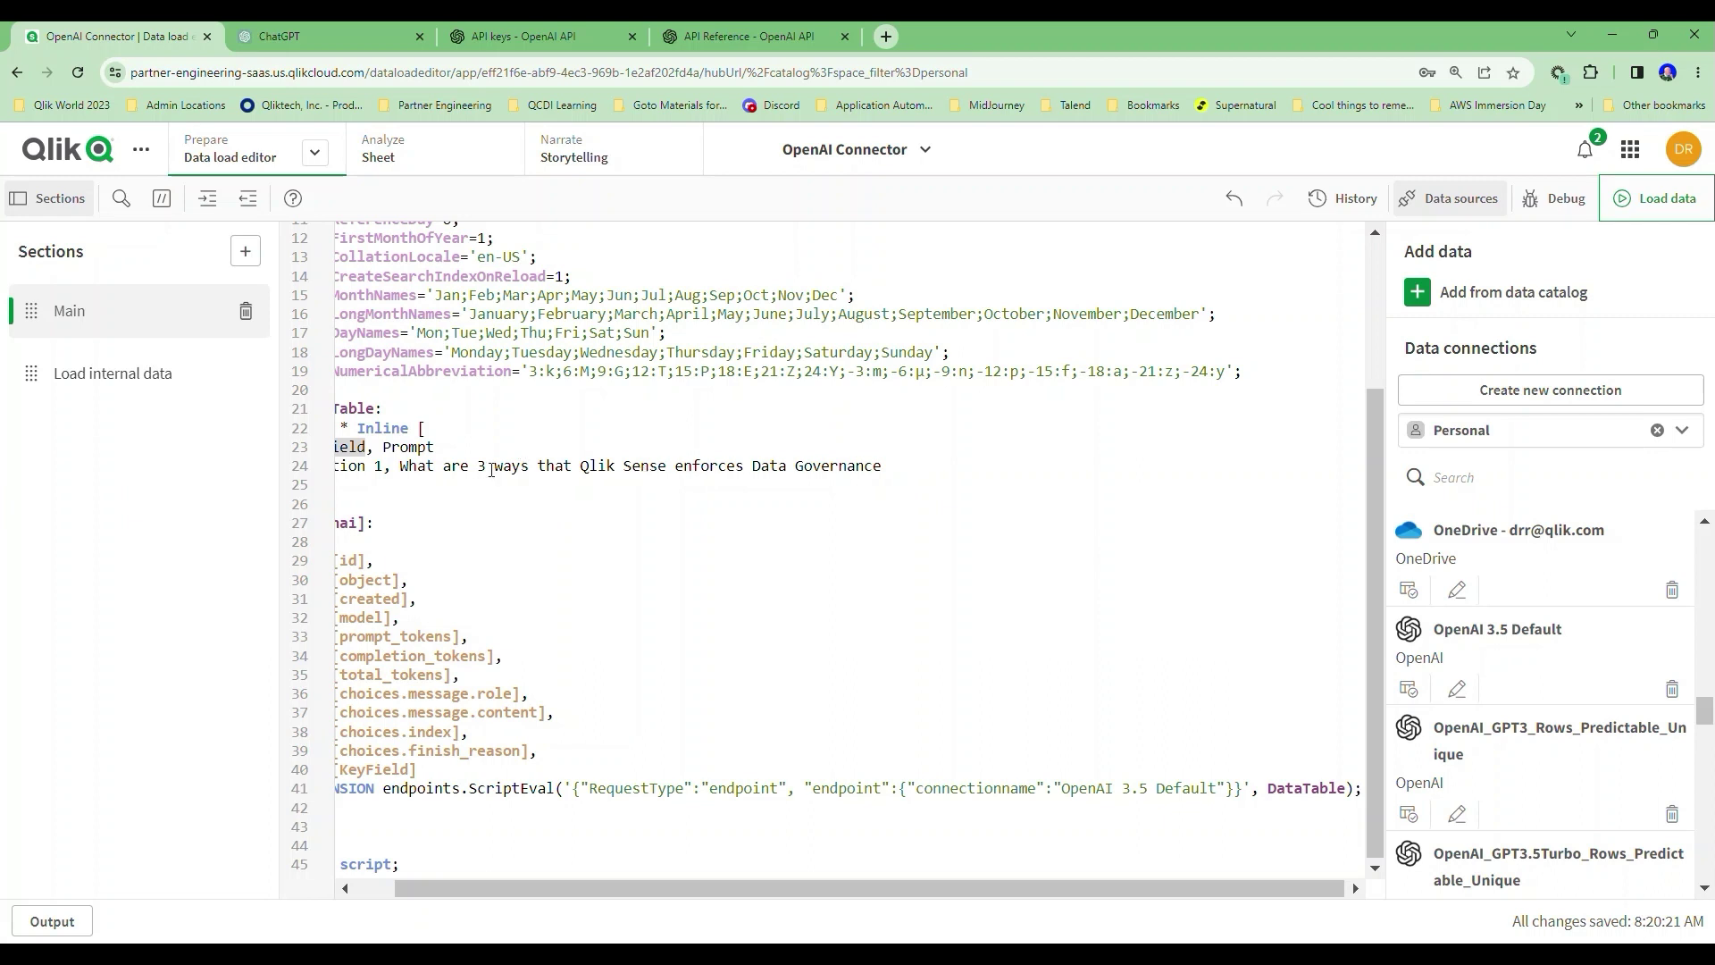
Open the data model viewer in a new browser tab and preview the openai table through its choices.message.content field
click(316, 153)
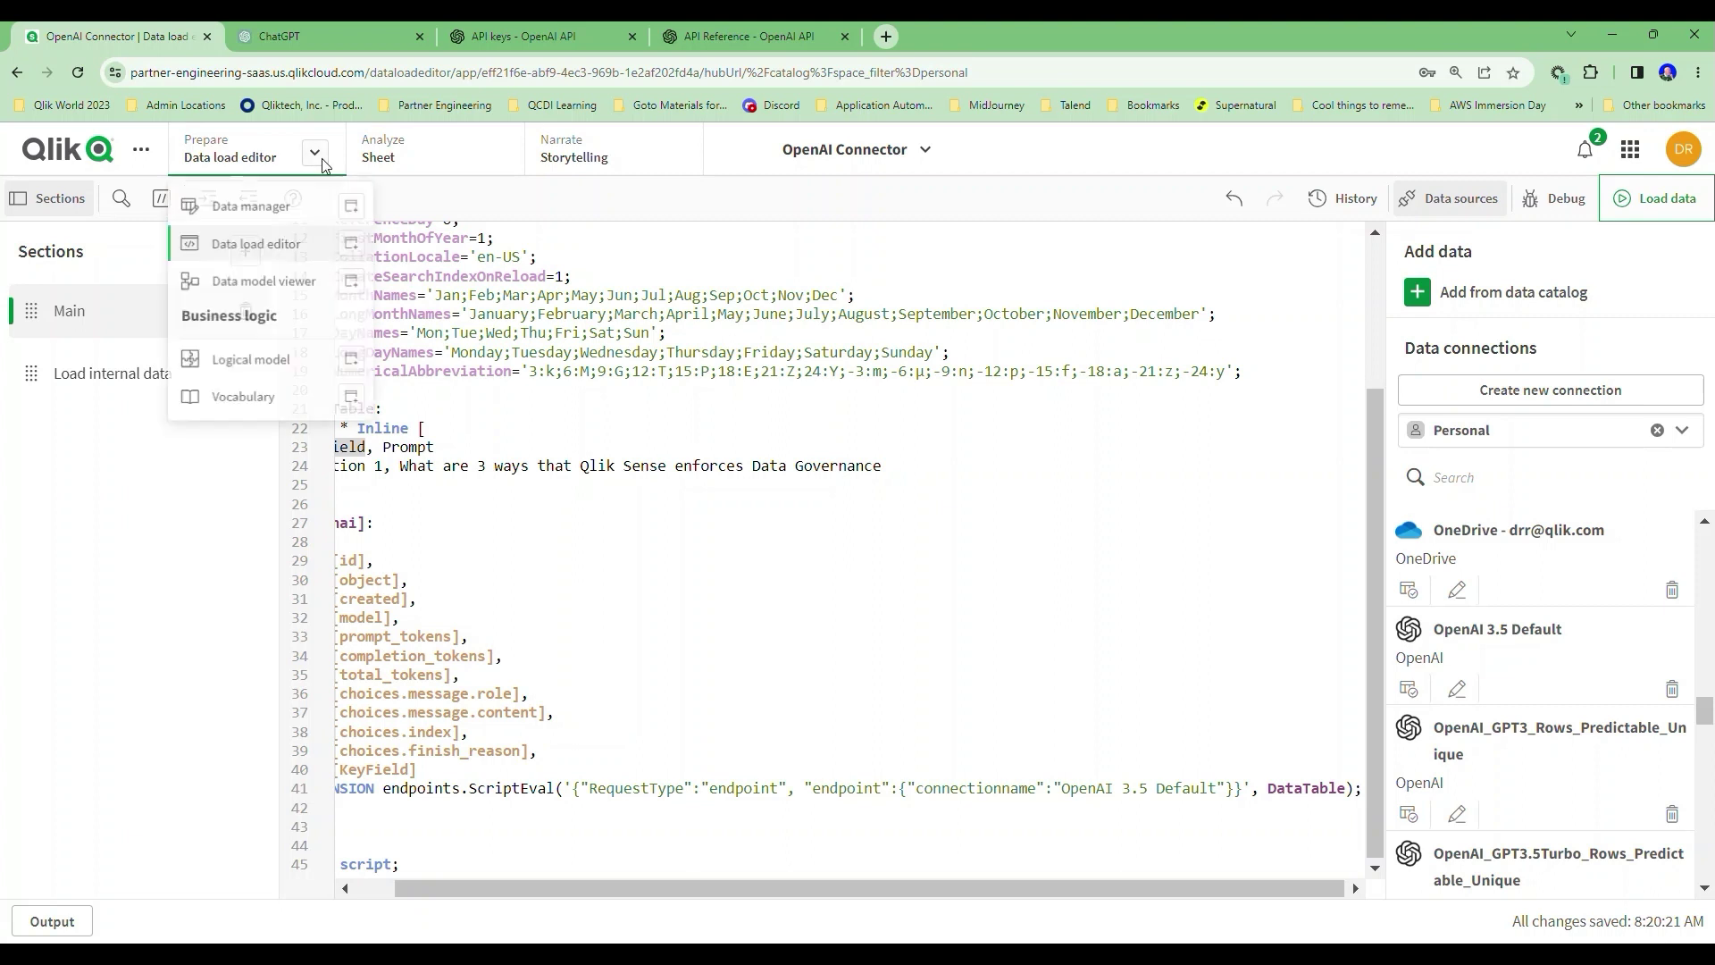
click(352, 284)
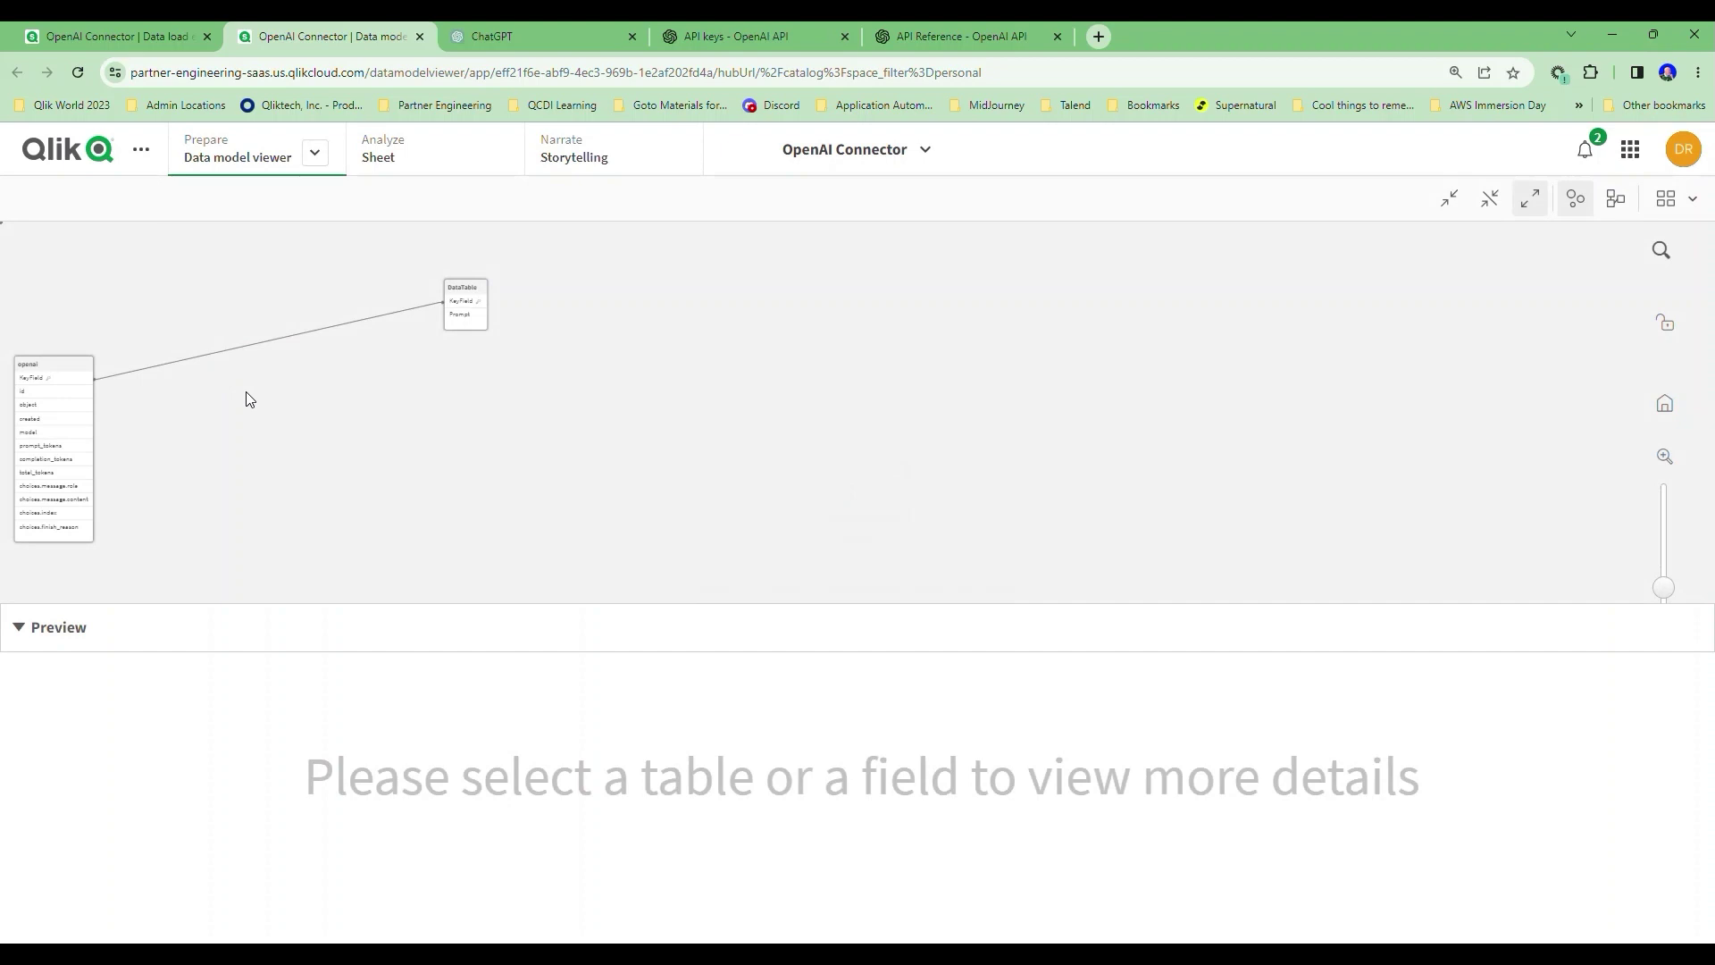
click(76, 362)
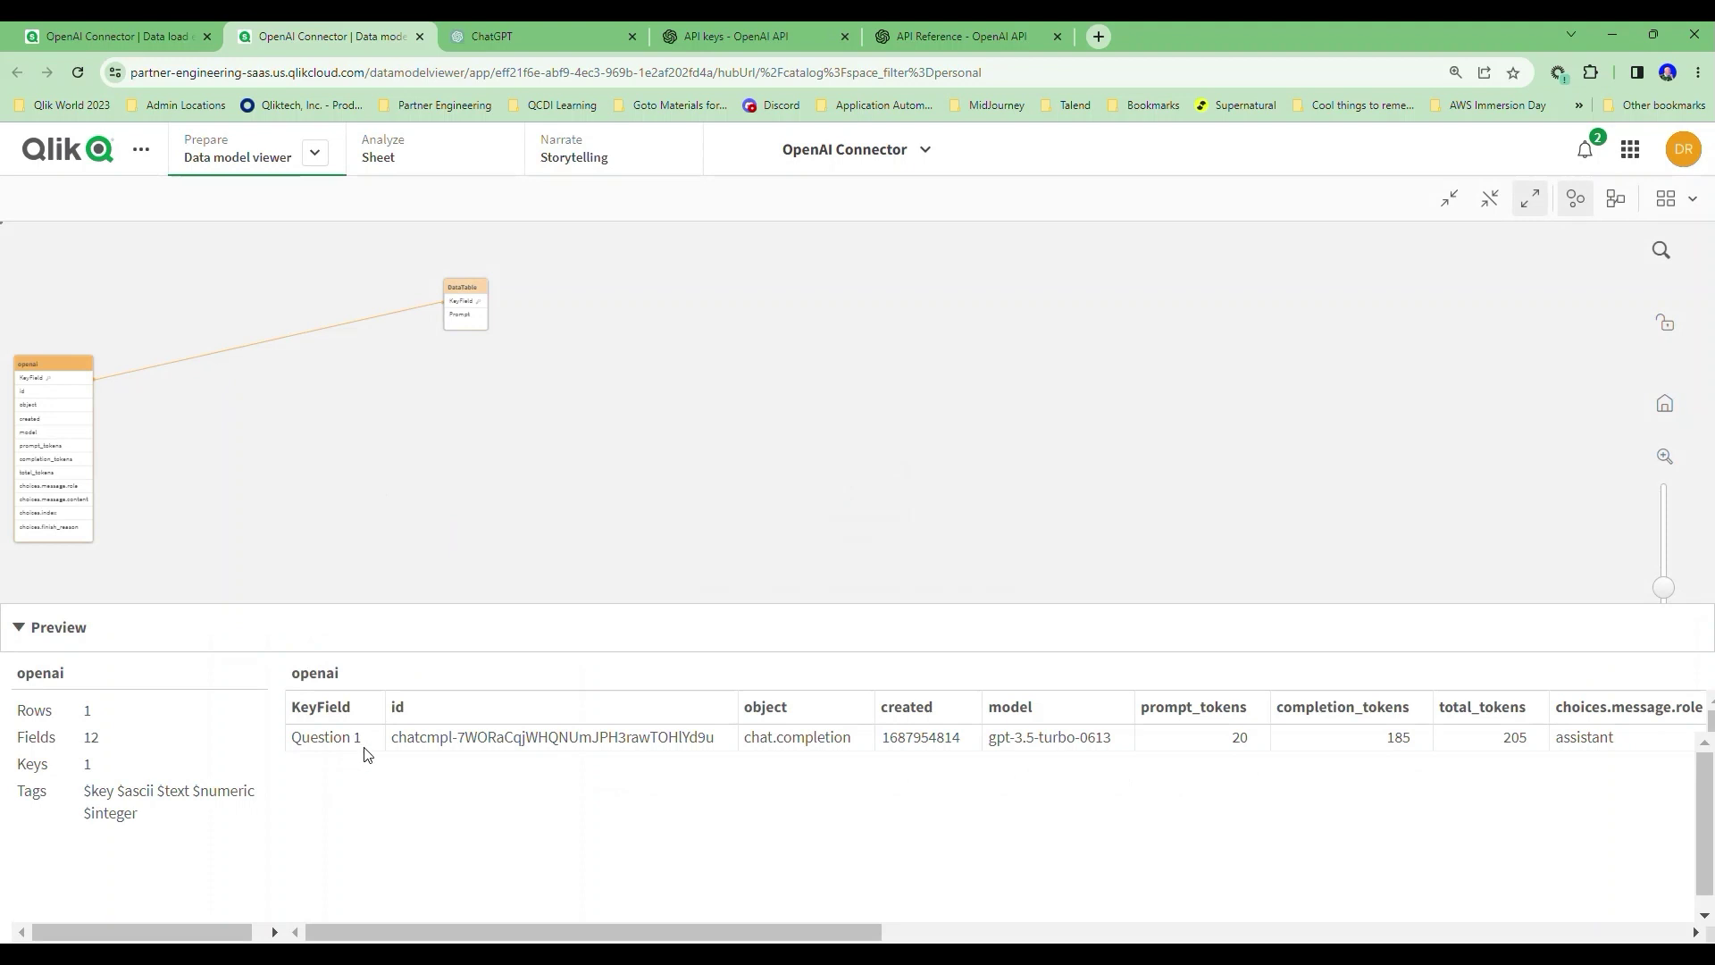
scroll(983, 804, right, 5)
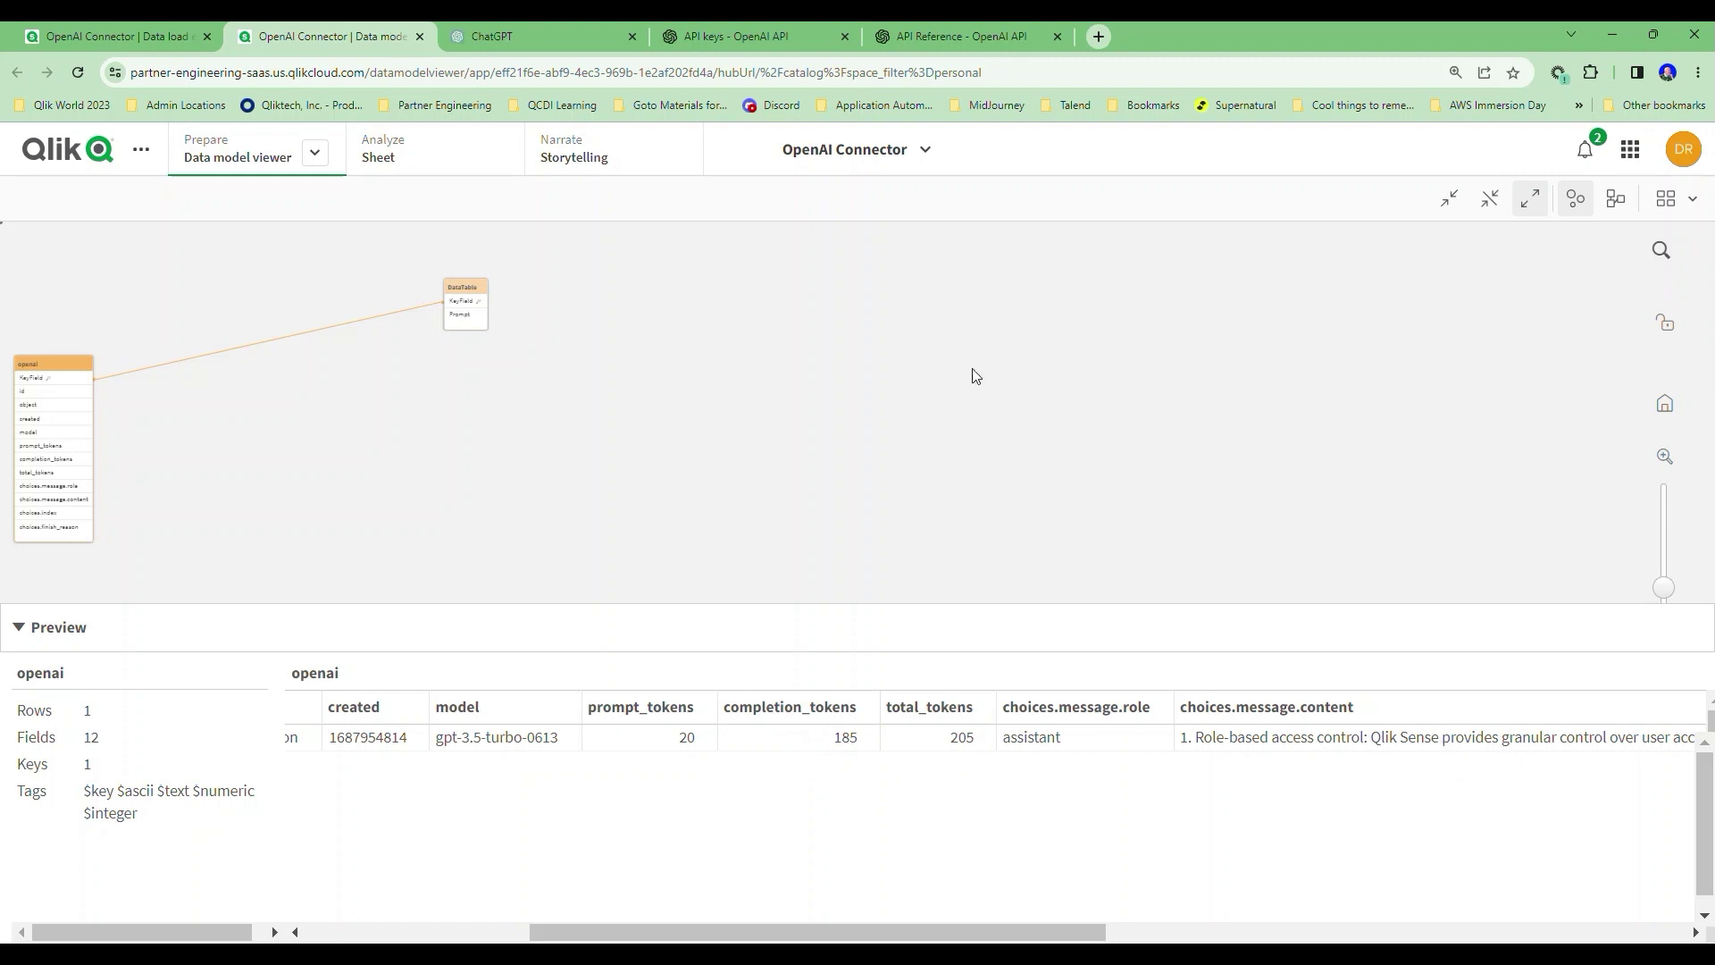
Go to the app's sheets, leave edit mode and open the "Resuts" sheet to view the prompt and its answer
click(421, 161)
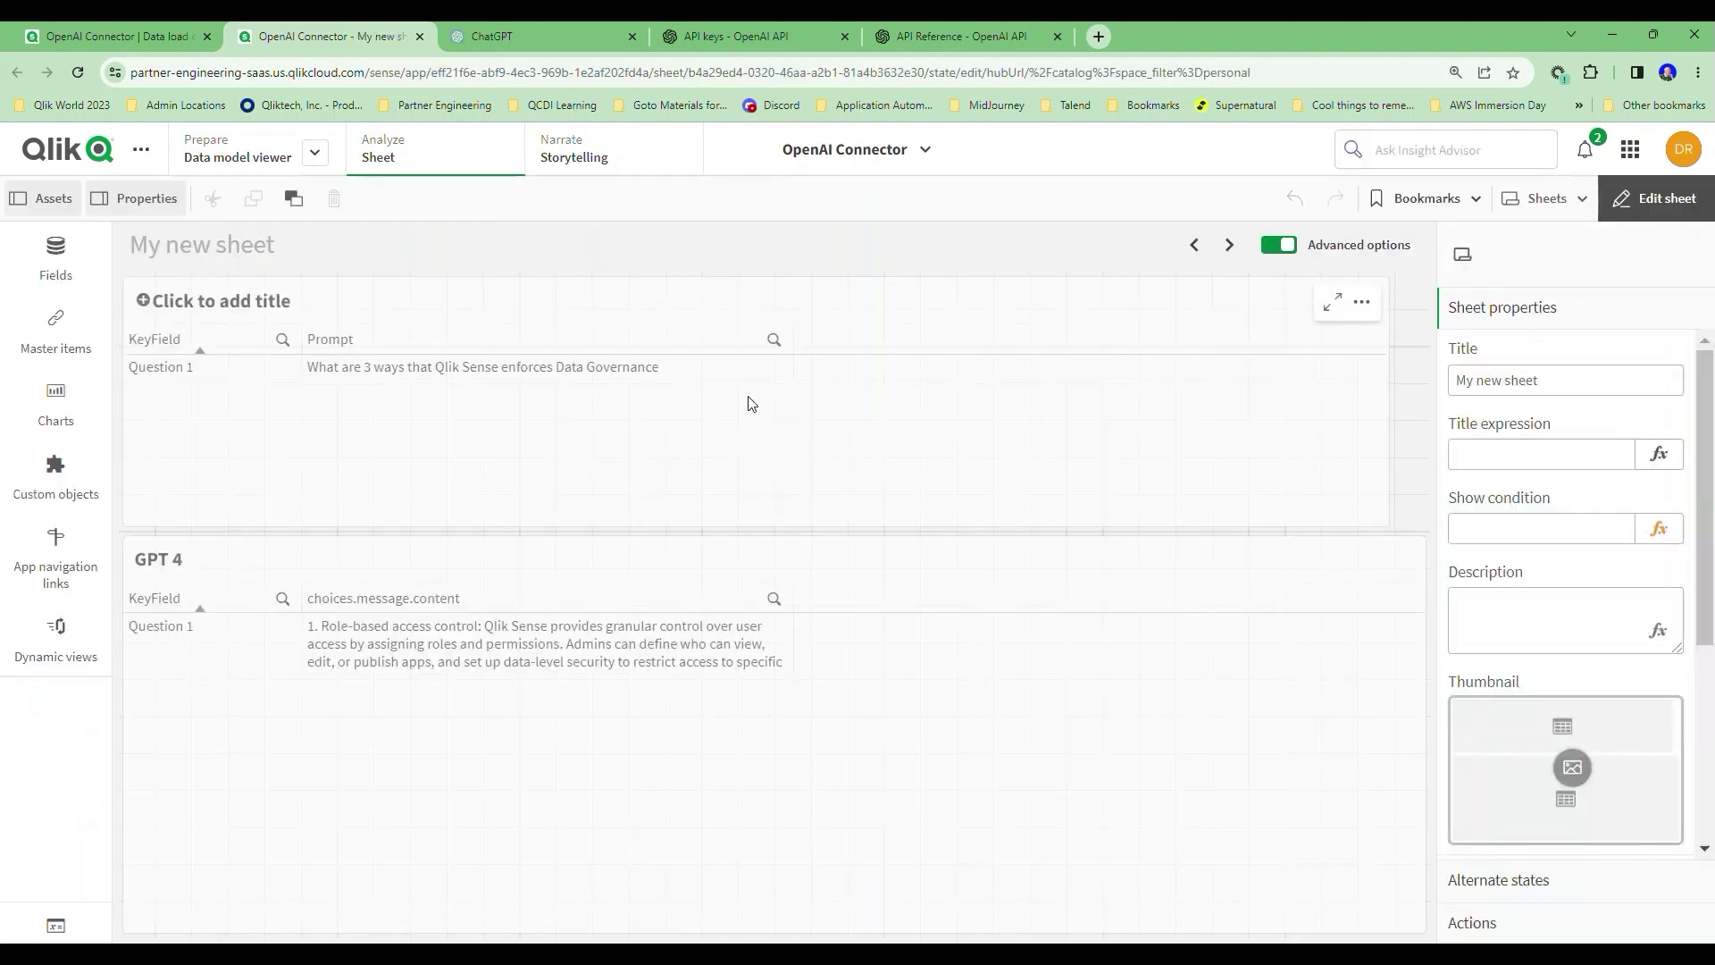
click(1608, 205)
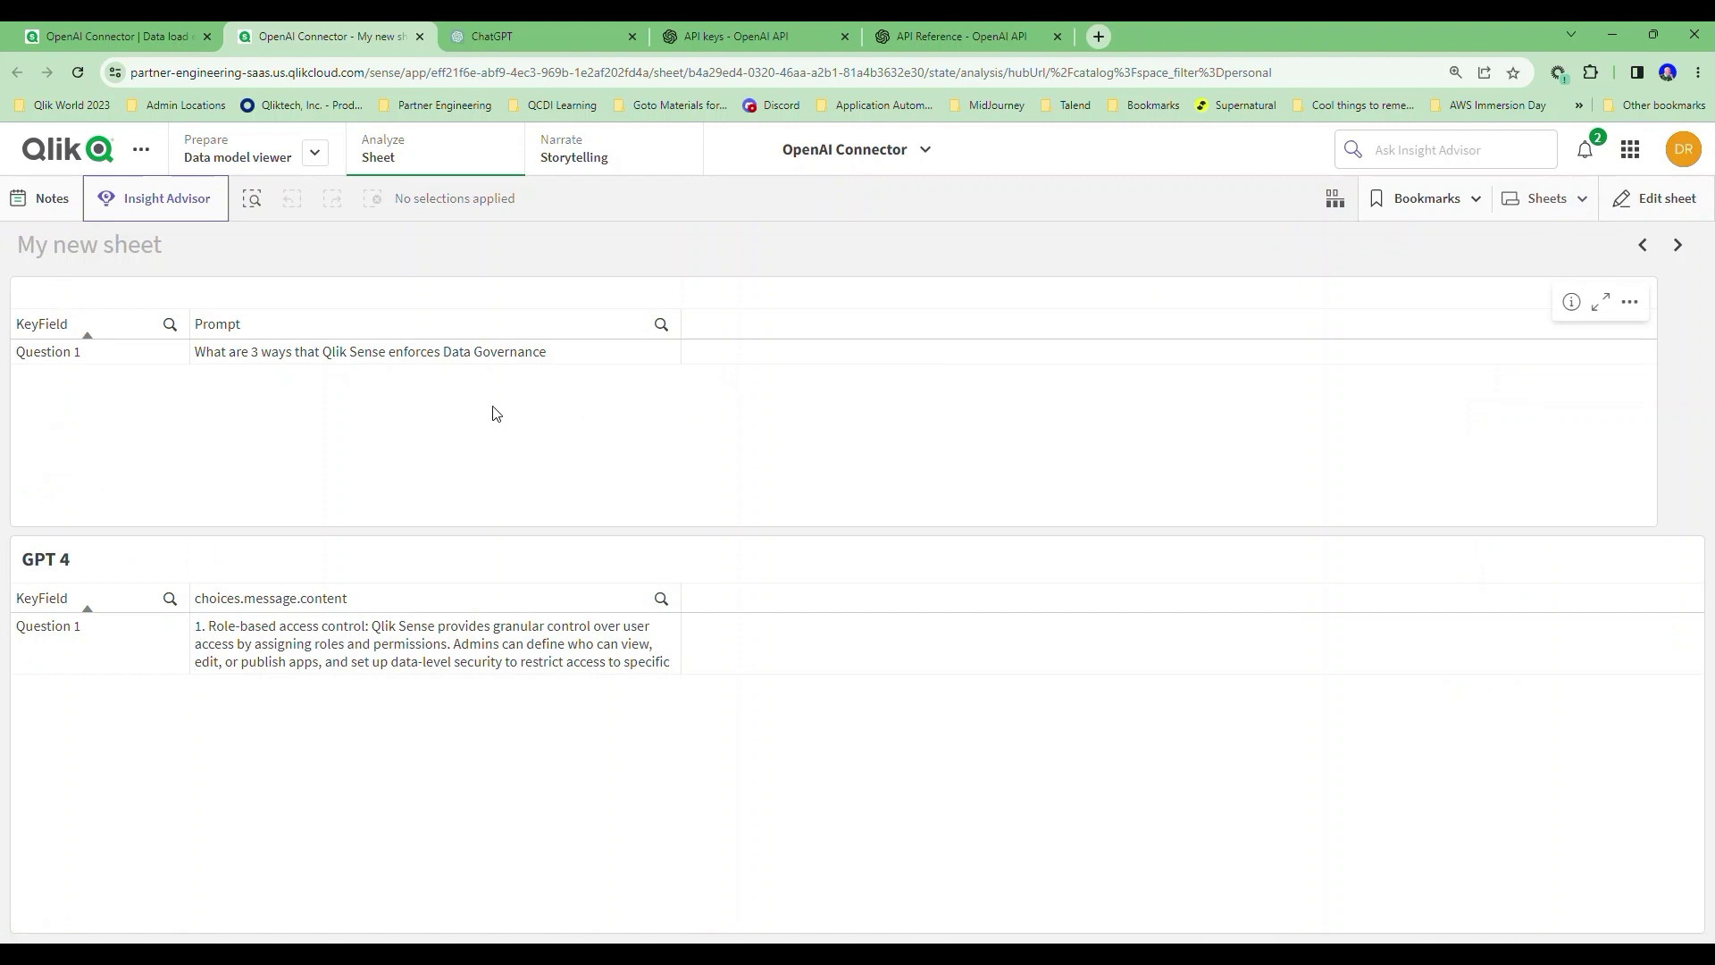
click(1544, 199)
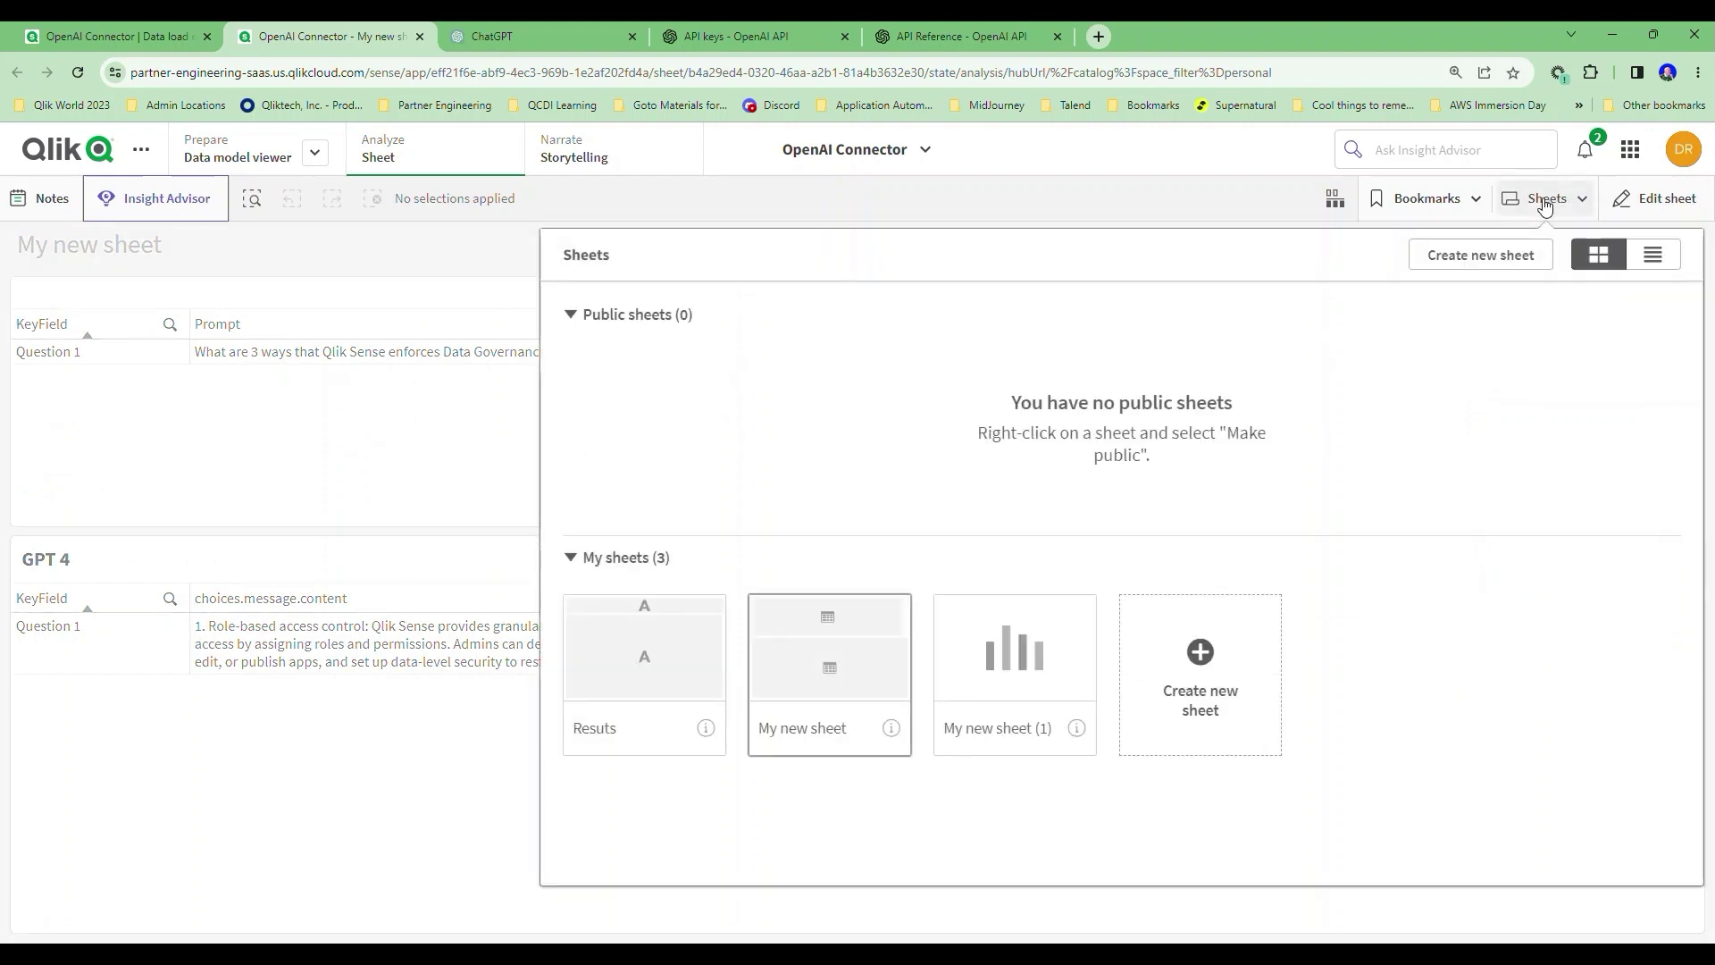
click(675, 624)
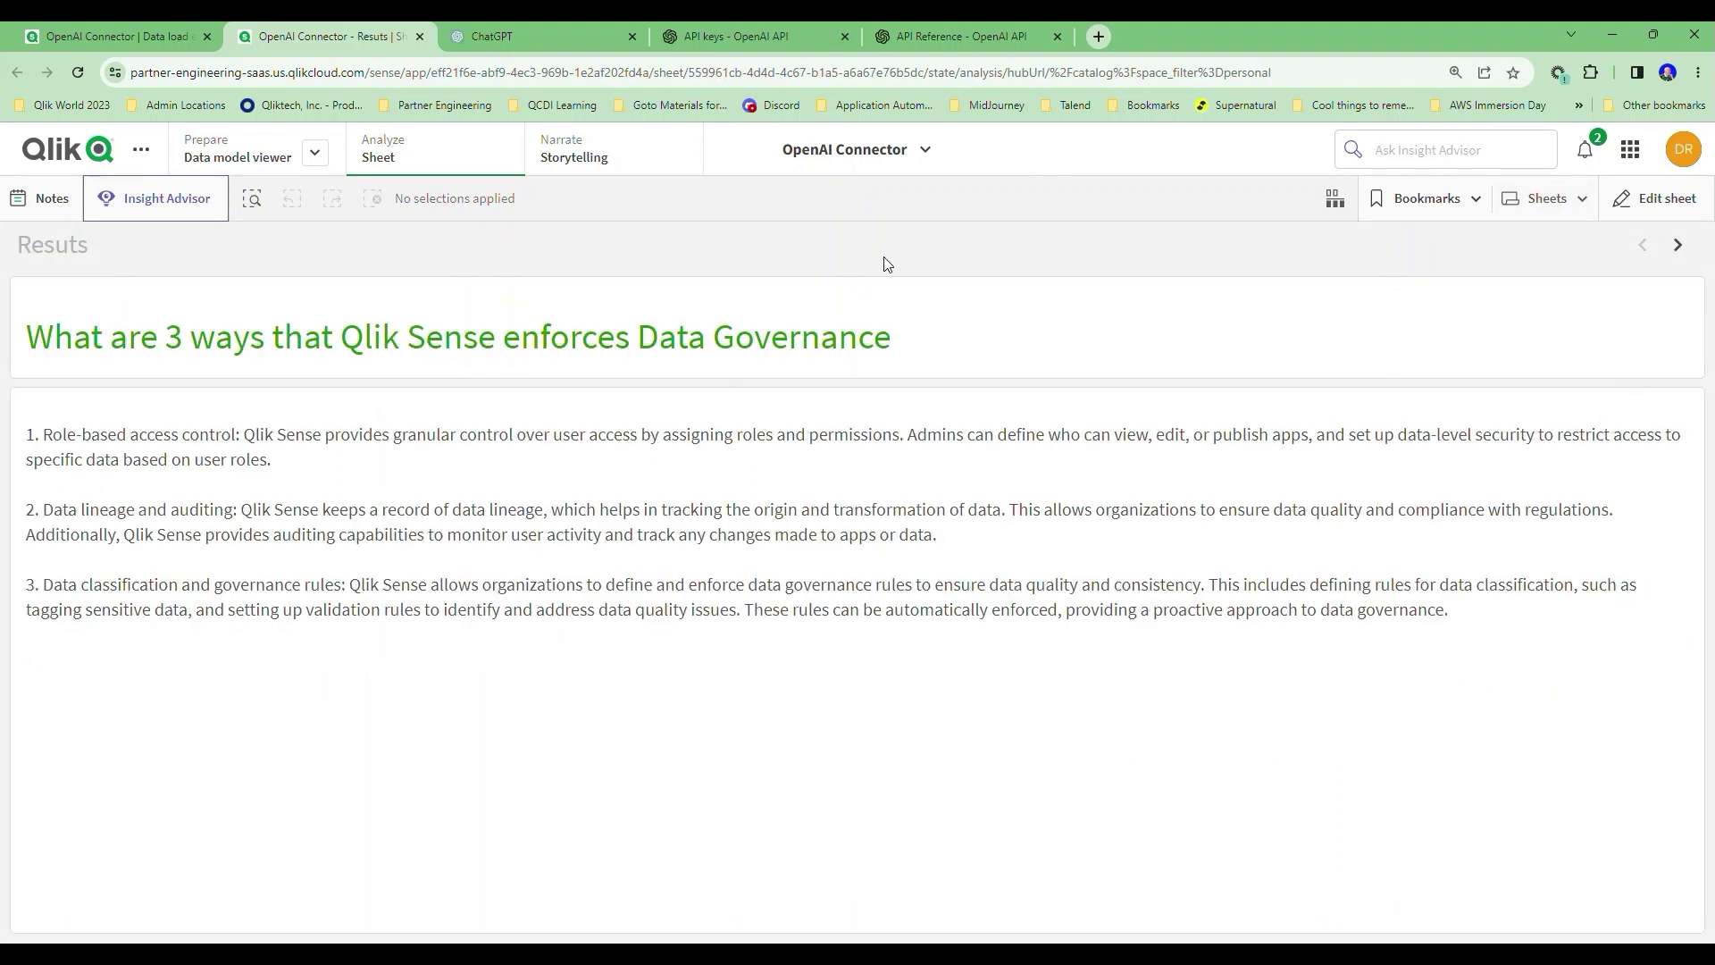